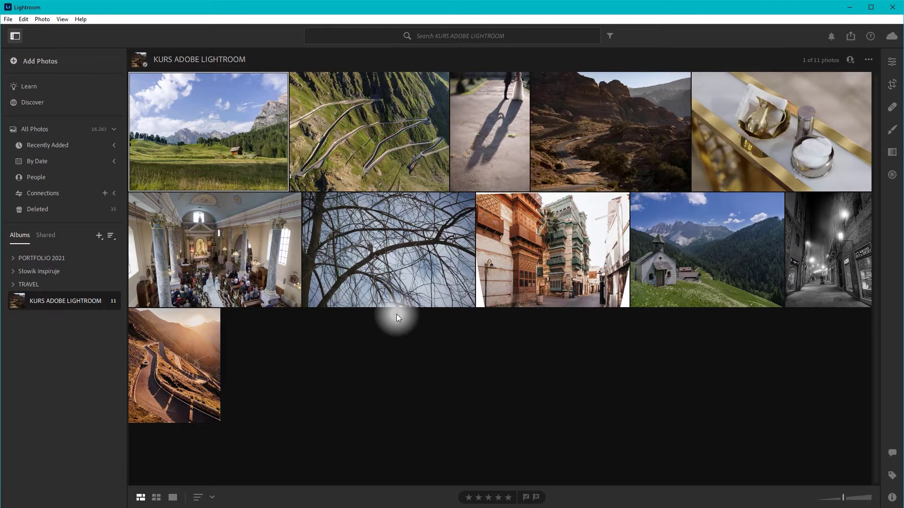
Show the alpine meadow photo large with its edit adjustments and Versions list.
{"action": "key", "text": "d"}
{"action": "key", "text": "e"}
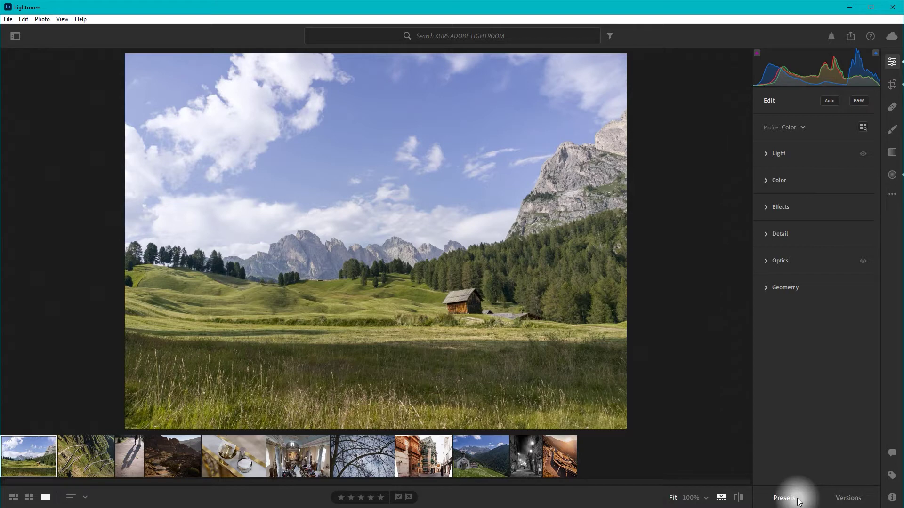
{"action": "left_click", "coordinate": [845, 502]}
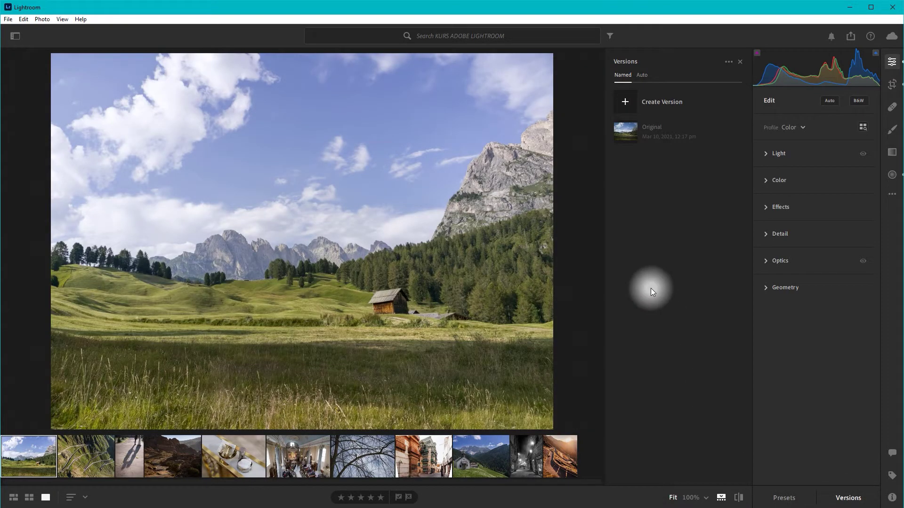
Browse the meadow photo's Named and Auto versions, then switch to the winding mountain road photo.
{"action": "left_click", "coordinate": [650, 124]}
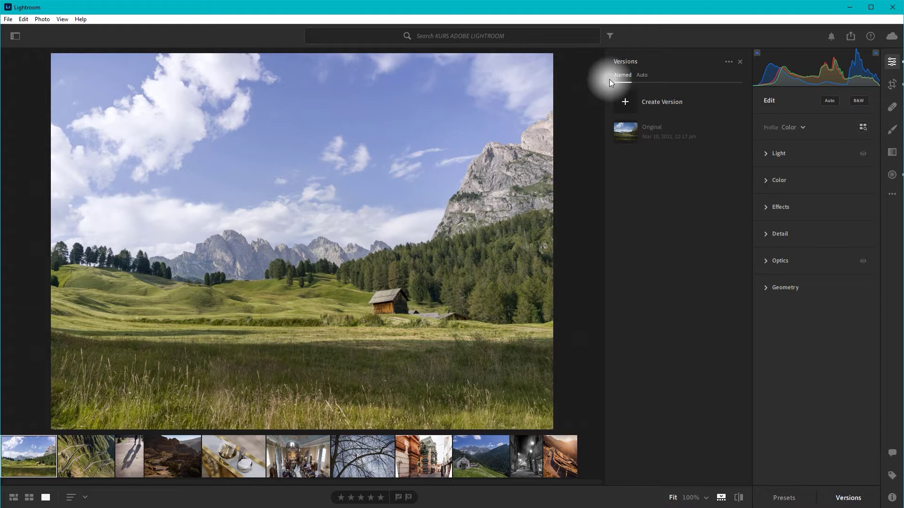
{"action": "left_click", "coordinate": [645, 74]}
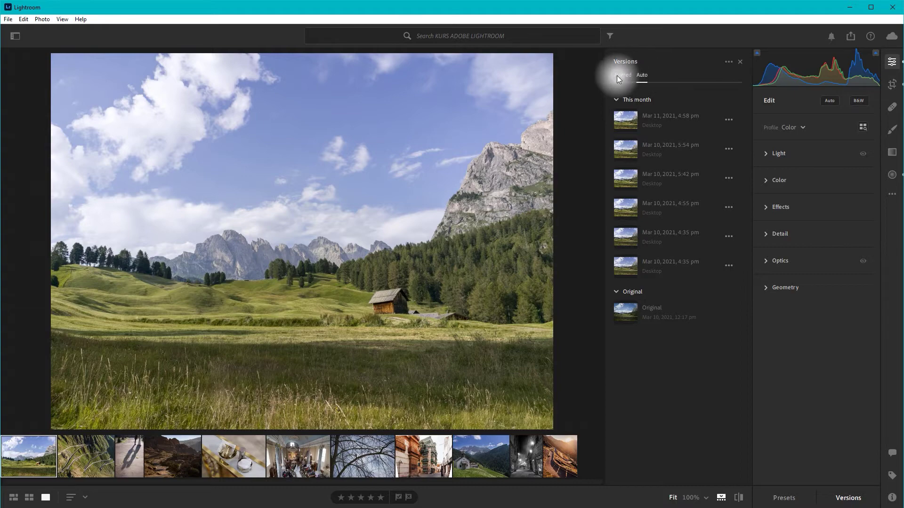
{"action": "left_click", "coordinate": [620, 75]}
{"action": "left_click", "coordinate": [77, 450]}
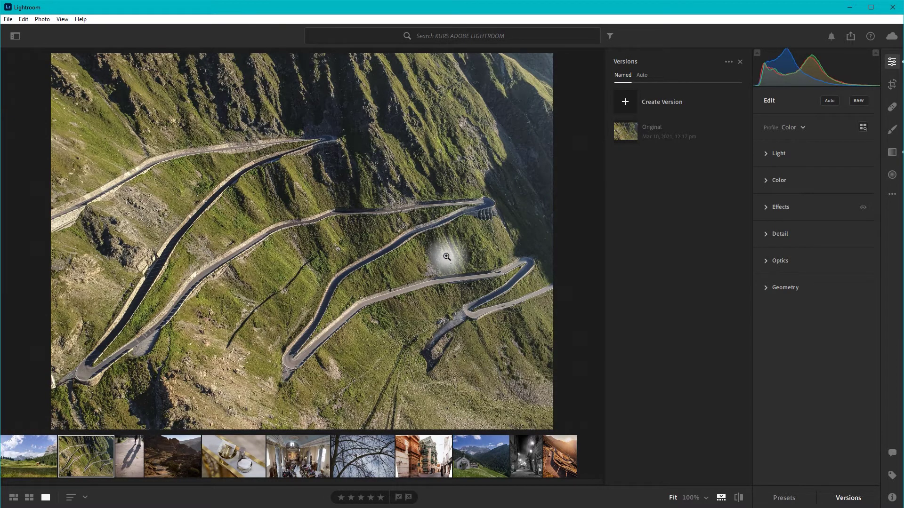
Convert the road photo to black and white with Contrast about +80 and Dehaze +46.
{"action": "left_click", "coordinate": [765, 154]}
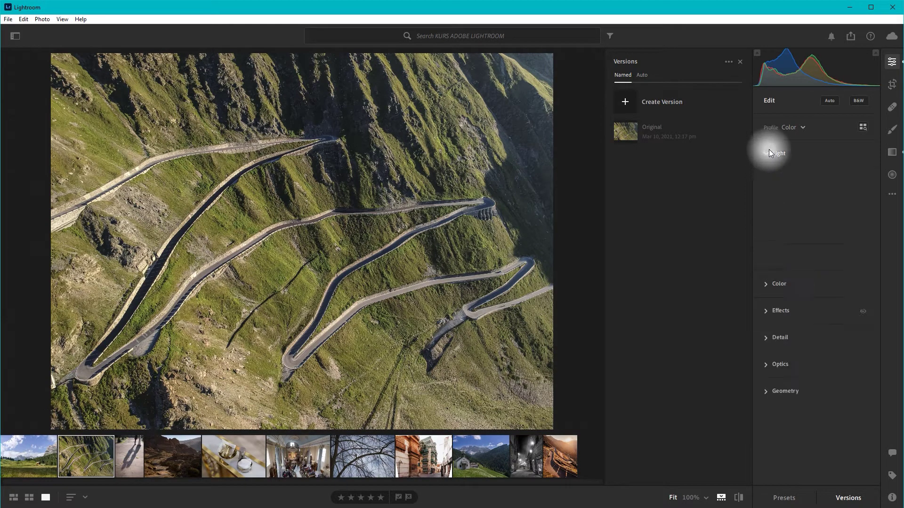
{"action": "left_click", "coordinate": [861, 100]}
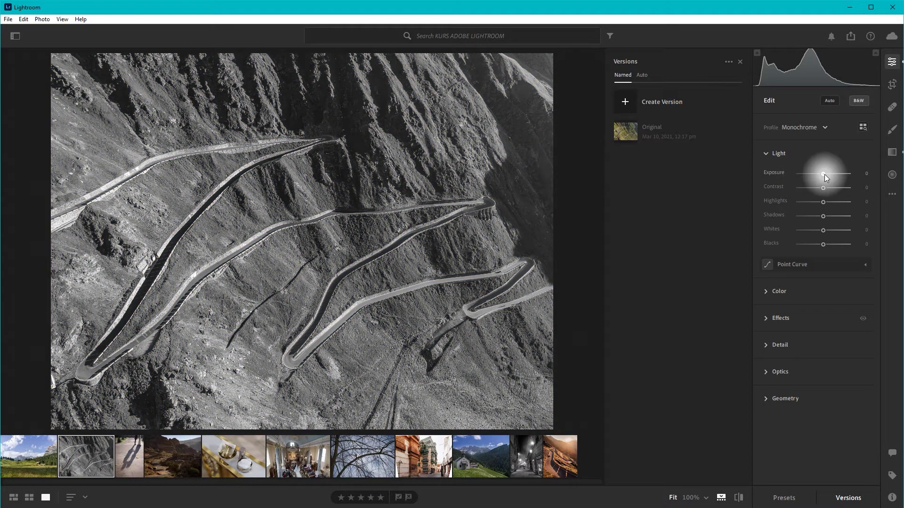
{"action": "left_click_drag", "start_coordinate": [824, 188], "coordinate": [847, 192]}
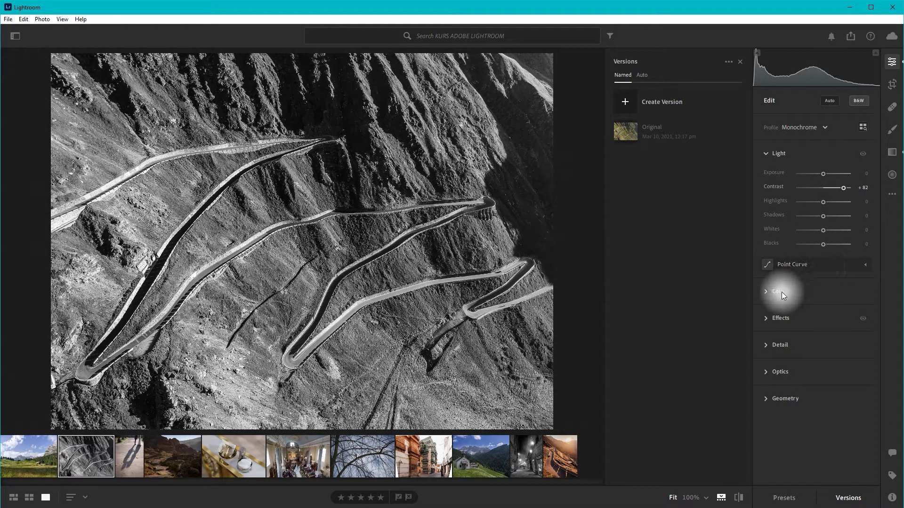
{"action": "left_click", "coordinate": [776, 316]}
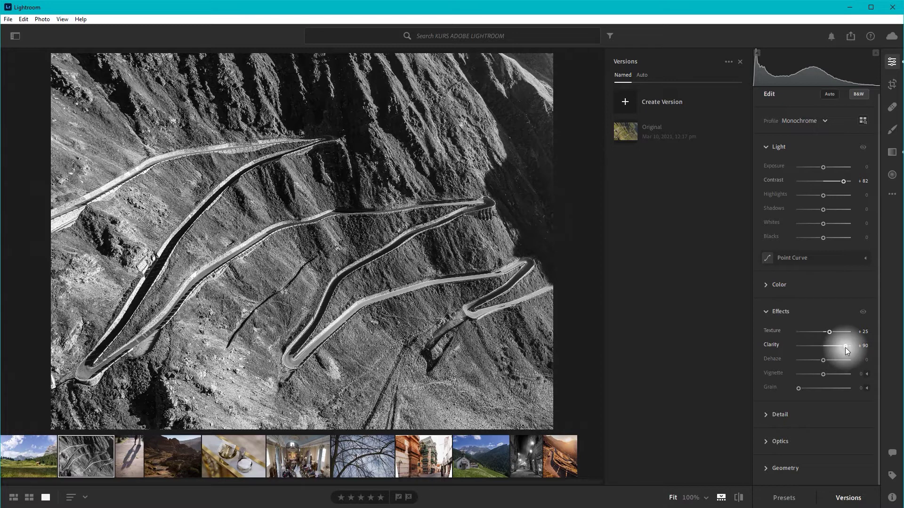
{"action": "left_click_drag", "start_coordinate": [823, 360], "coordinate": [831, 361]}
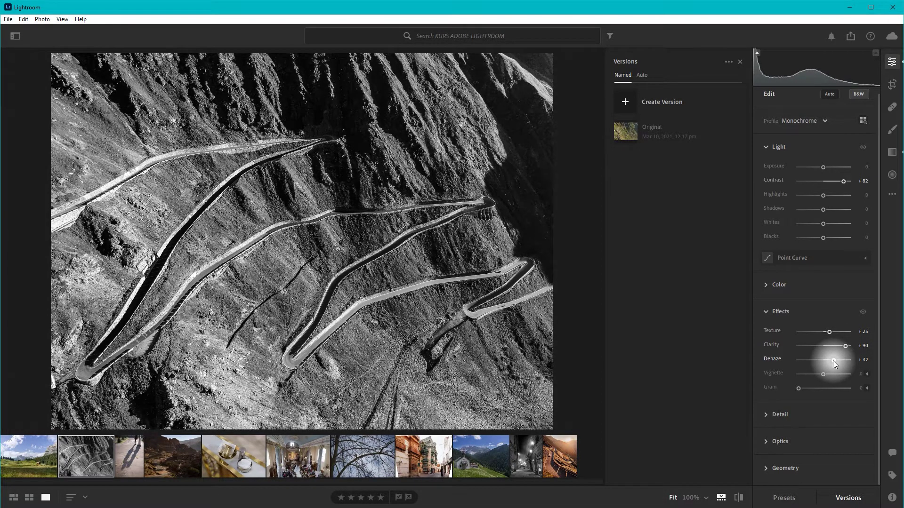
{"action": "left_click_drag", "start_coordinate": [834, 361], "coordinate": [832, 361]}
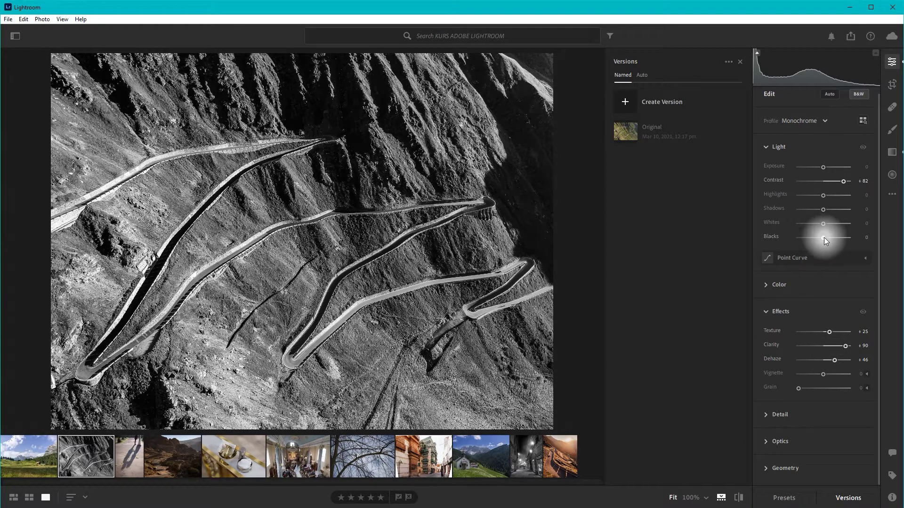
Pull Highlights to -100, raise Texture to +50, darken Exposure and lower Blacks to -61.
{"action": "left_click_drag", "start_coordinate": [823, 237], "coordinate": [831, 238]}
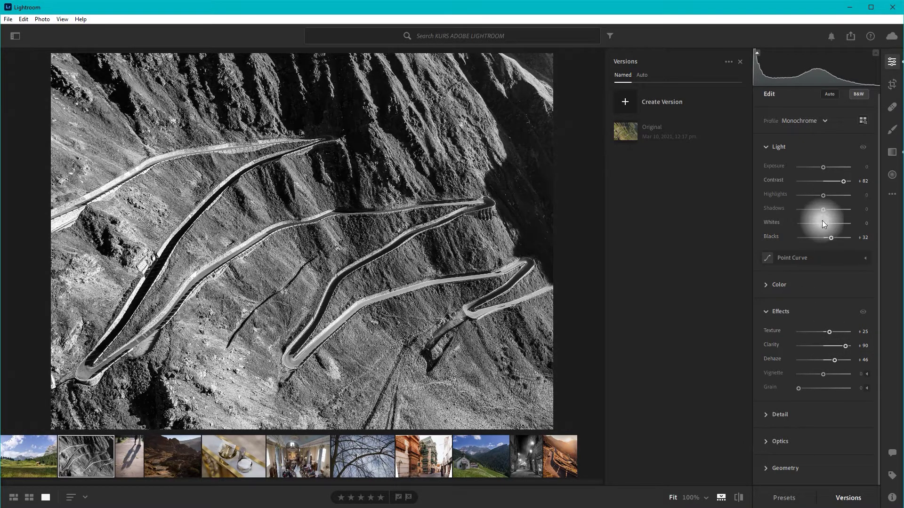
{"action": "left_click_drag", "start_coordinate": [822, 197], "coordinate": [793, 200]}
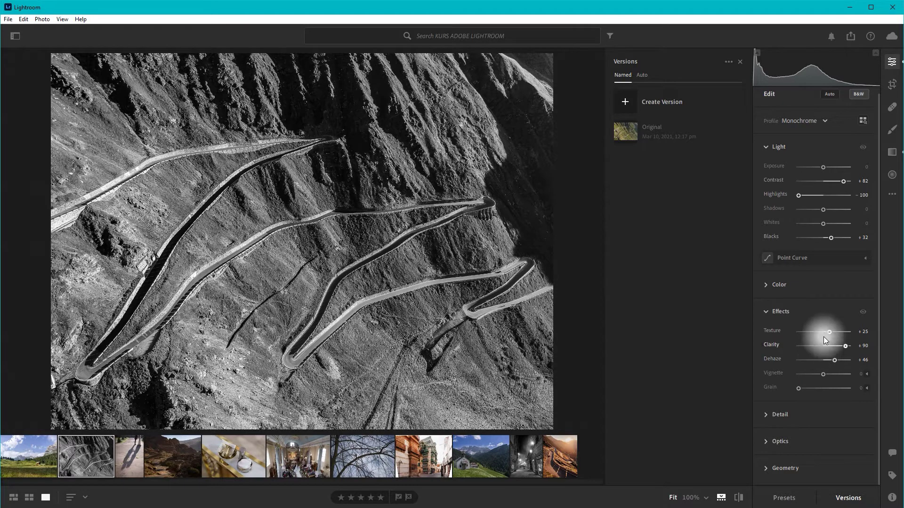
{"action": "left_click_drag", "start_coordinate": [830, 331], "coordinate": [836, 333]}
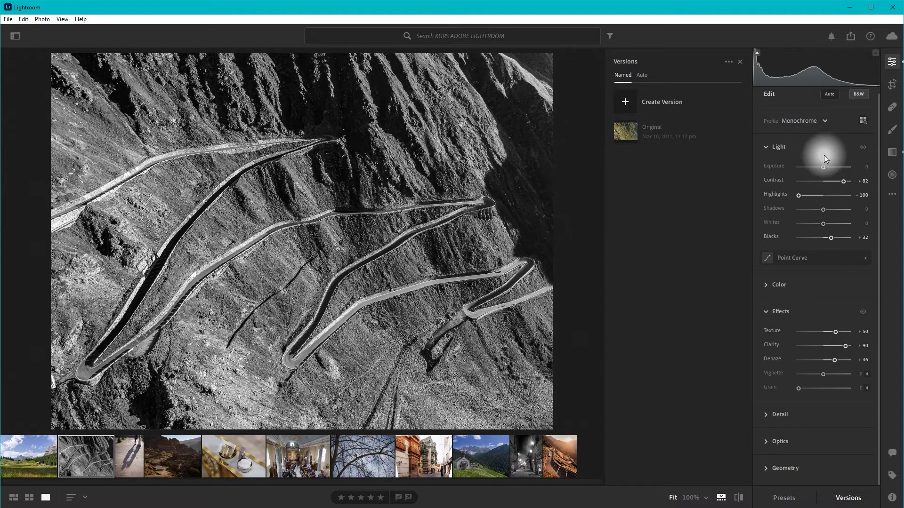
{"action": "left_click_drag", "start_coordinate": [822, 168], "coordinate": [820, 165]}
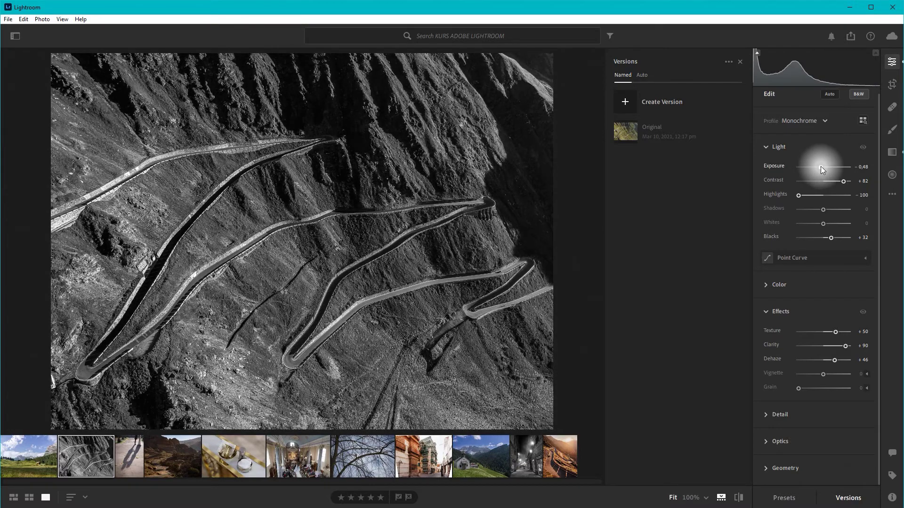
{"action": "mouse_move", "coordinate": [831, 238]}
{"action": "left_mouse_down"}
{"action": "mouse_move", "coordinate": [801, 239]}
{"action": "mouse_move", "coordinate": [848, 221]}
{"action": "mouse_move", "coordinate": [833, 224]}
{"action": "left_mouse_up"}
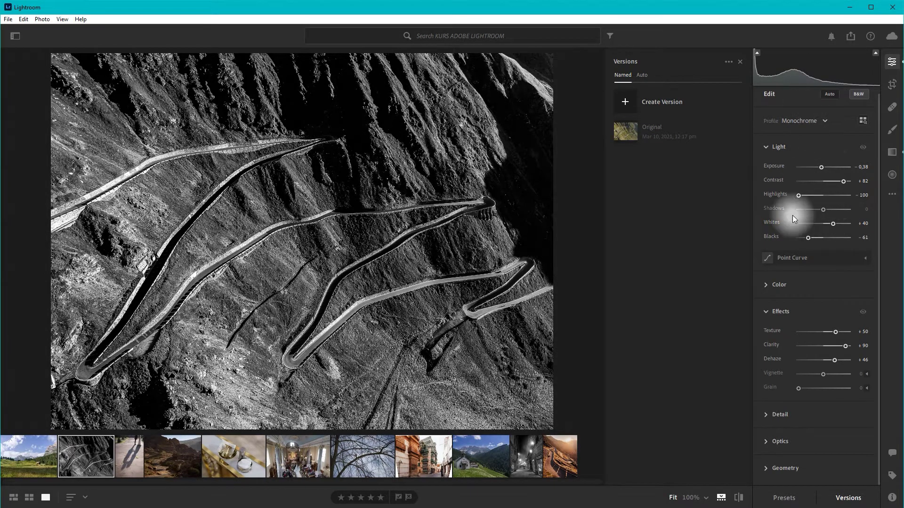
{"action": "left_click", "coordinate": [797, 196]}
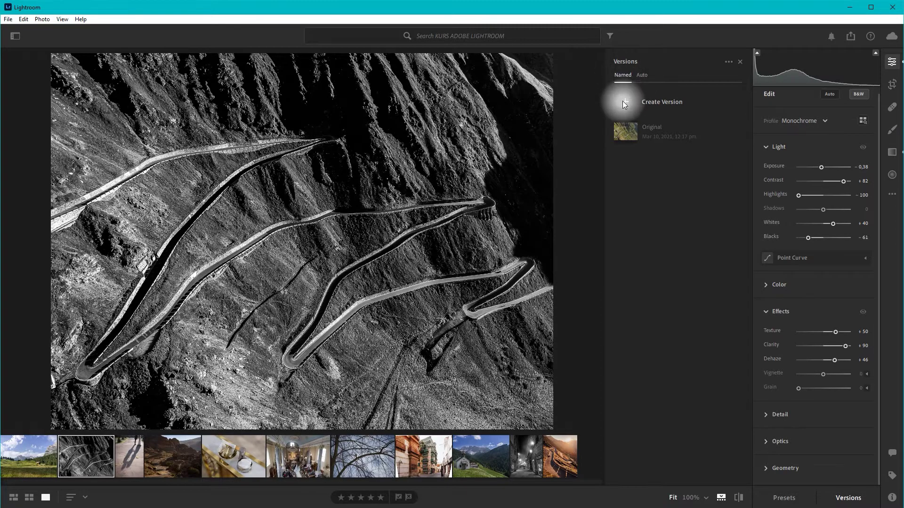
Save the monochrome edit as a new named version called BW.
{"action": "left_click", "coordinate": [622, 101]}
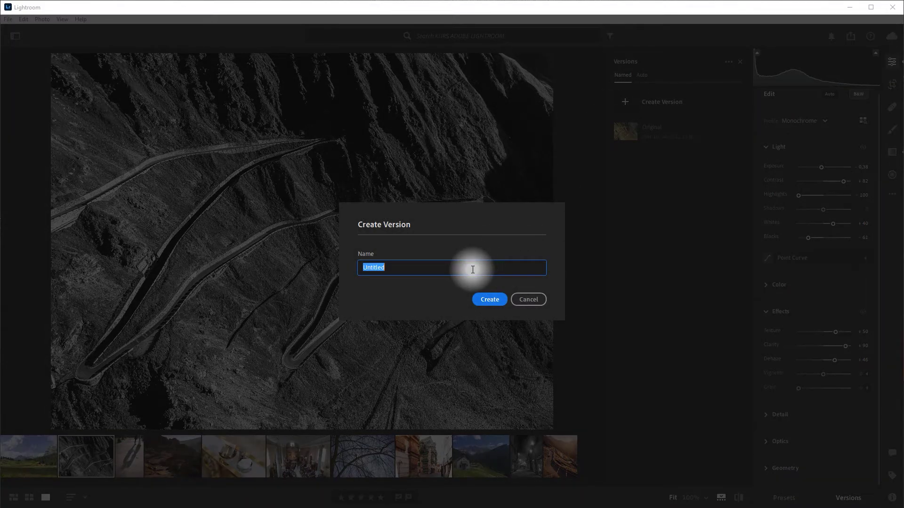
{"action": "type", "text": "BW"}
{"action": "left_click", "coordinate": [505, 302]}
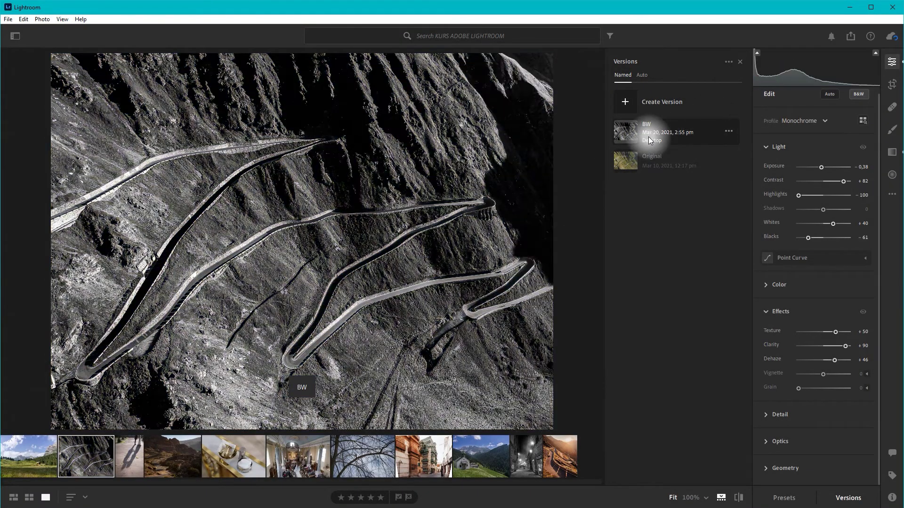
Rename the BW version to BW1.
{"action": "left_click", "coordinate": [729, 131]}
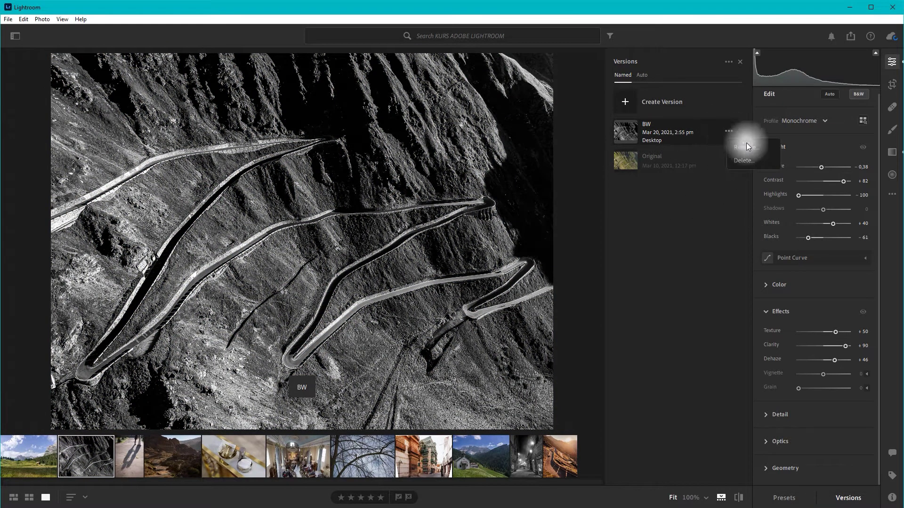
{"action": "double_click", "coordinate": [746, 141]}
{"action": "left_click", "coordinate": [668, 124]}
{"action": "type", "text": "1"}
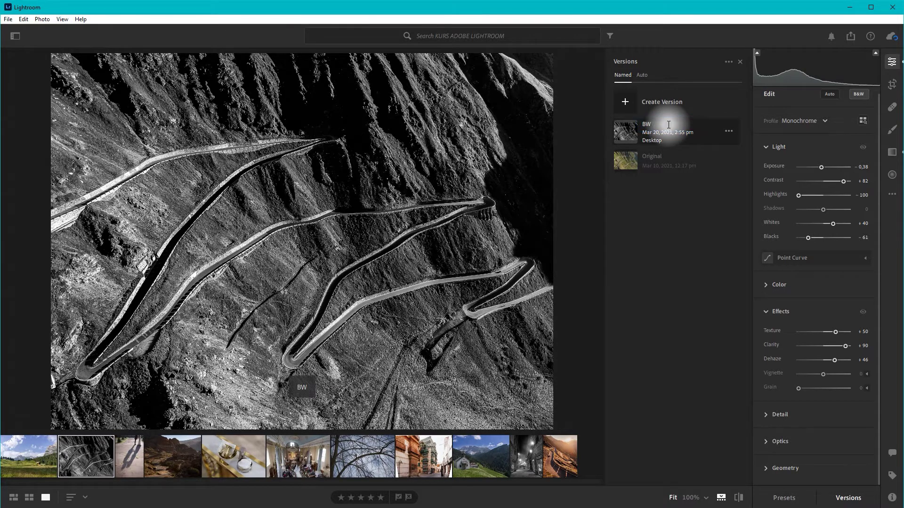
{"action": "key", "text": "Return"}
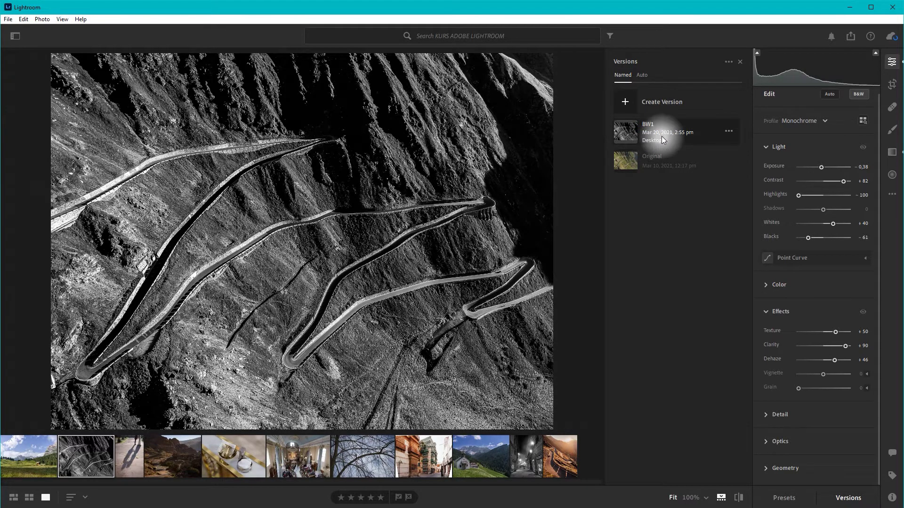
{"action": "left_click", "coordinate": [729, 133]}
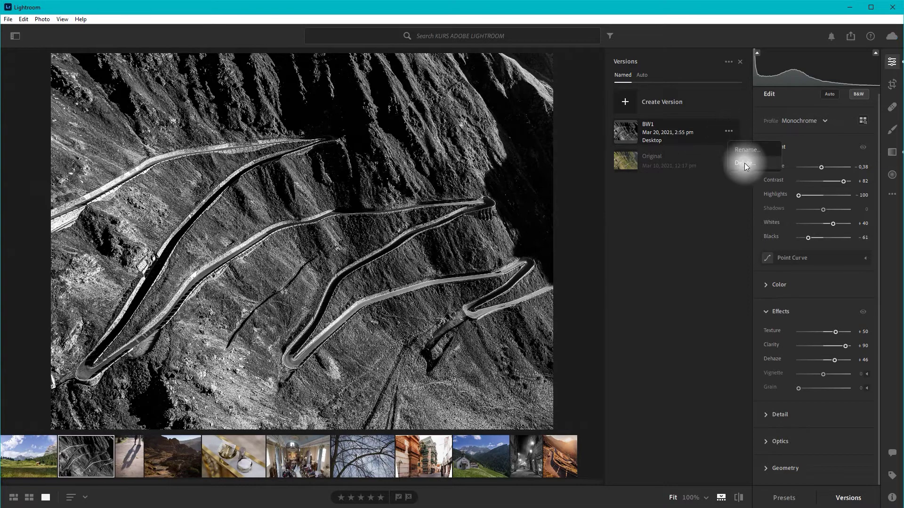
Preview the Original and each autosaved version of the road photo in turn.
{"action": "left_click", "coordinate": [727, 180]}
{"action": "left_click", "coordinate": [678, 124]}
{"action": "left_click", "coordinate": [640, 76]}
{"action": "left_click", "coordinate": [633, 157]}
{"action": "left_click", "coordinate": [634, 177]}
{"action": "left_click", "coordinate": [644, 244]}
{"action": "left_click", "coordinate": [642, 197]}
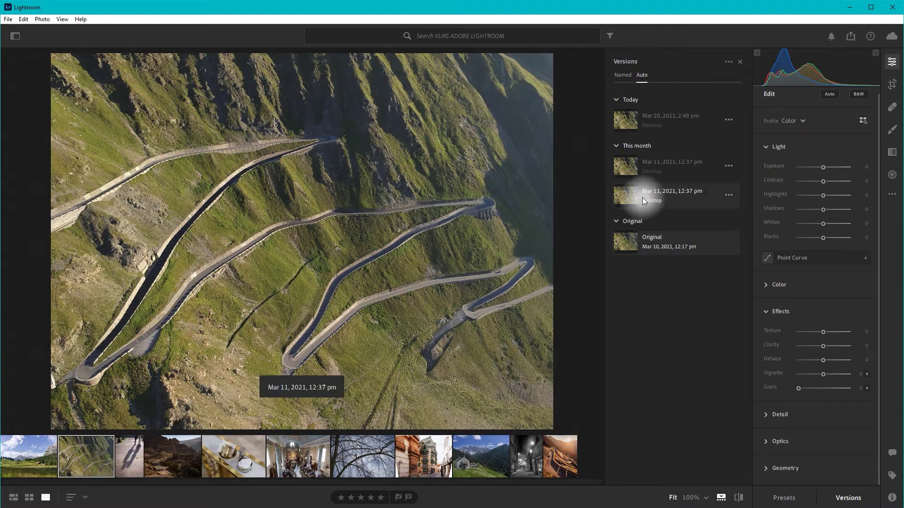
{"action": "left_click", "coordinate": [639, 165]}
{"action": "left_click", "coordinate": [639, 122]}
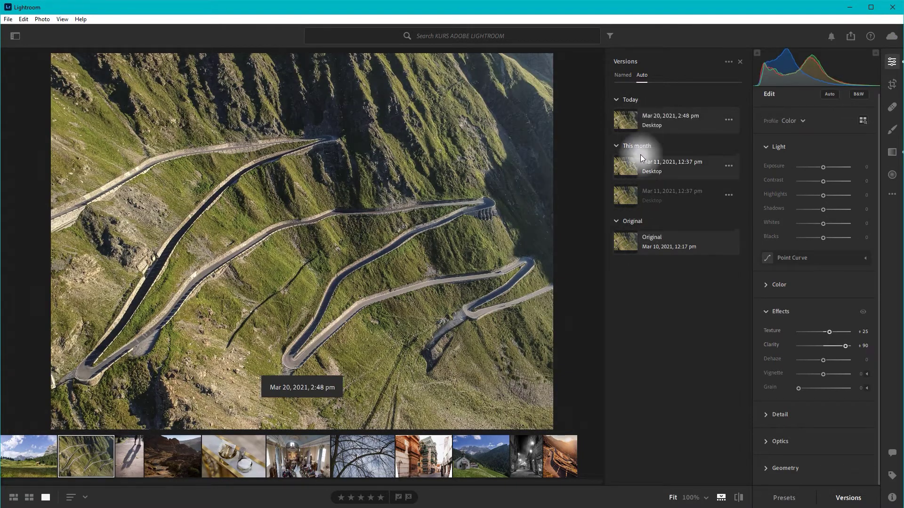
{"action": "left_click", "coordinate": [643, 250]}
Compare the Mar 11 and Mar 20, 2021 autosaves, then display BW1 again.
{"action": "left_click", "coordinate": [650, 199]}
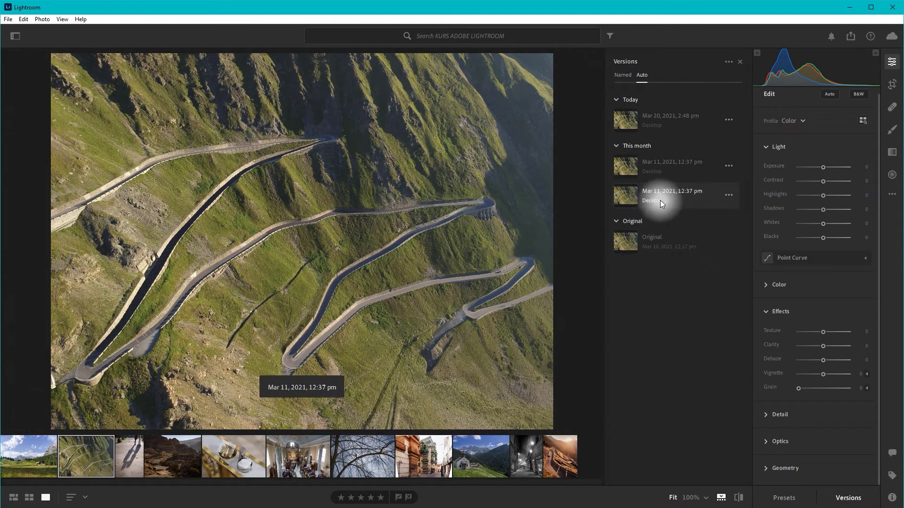
{"action": "left_click", "coordinate": [652, 171]}
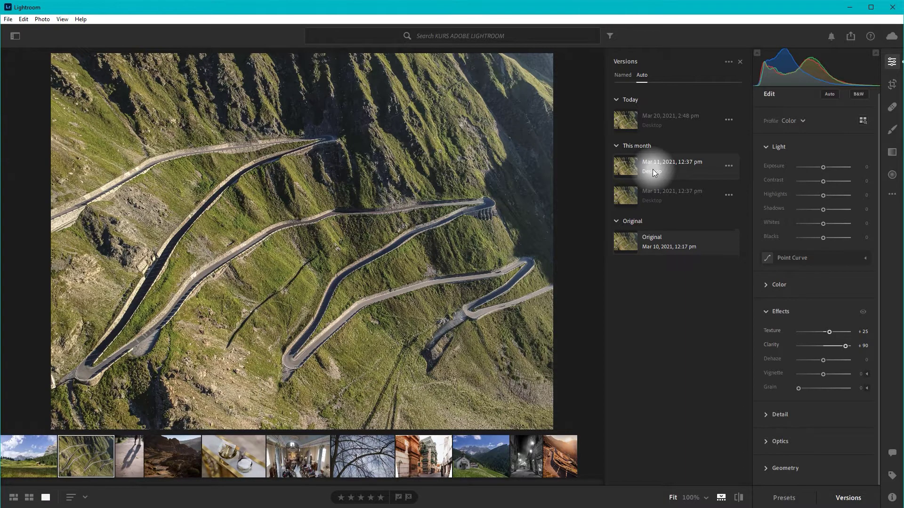
{"action": "key", "text": "Down"}
{"action": "left_click", "coordinate": [657, 175]}
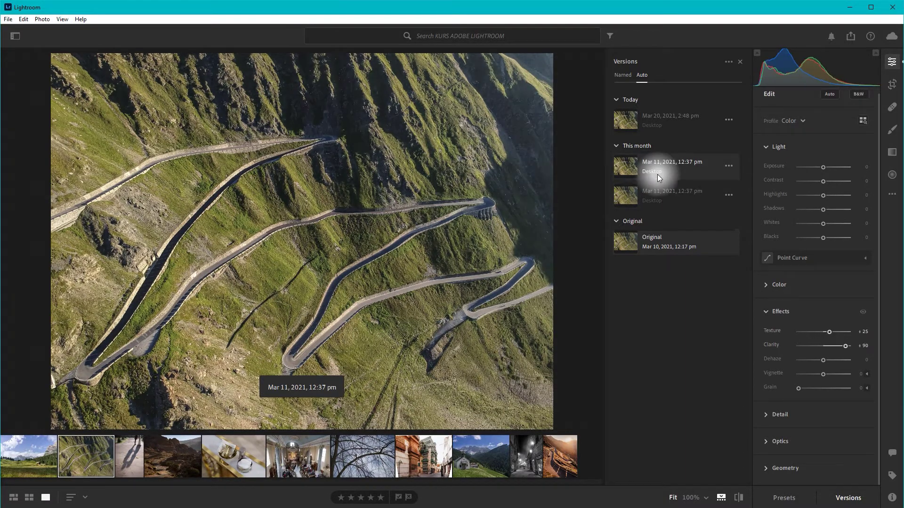
{"action": "left_click", "coordinate": [651, 125]}
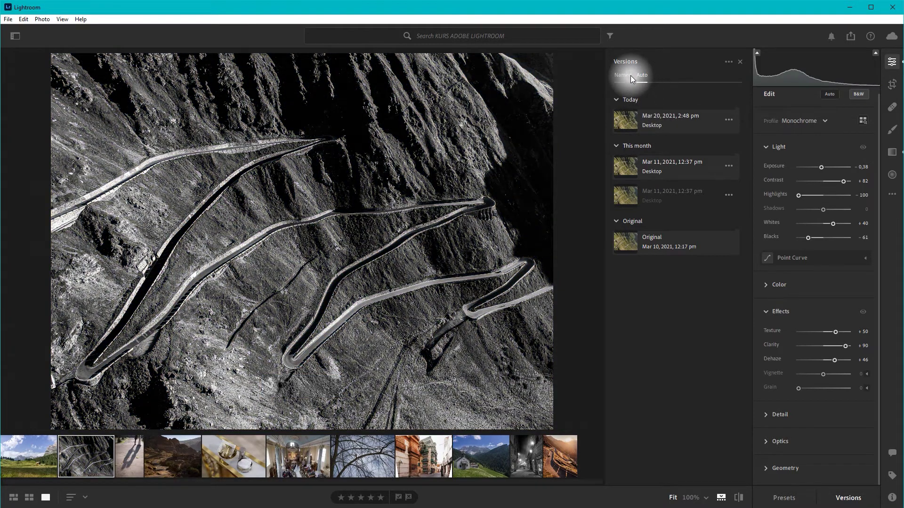
{"action": "left_click", "coordinate": [631, 75]}
{"action": "left_click", "coordinate": [647, 144]}
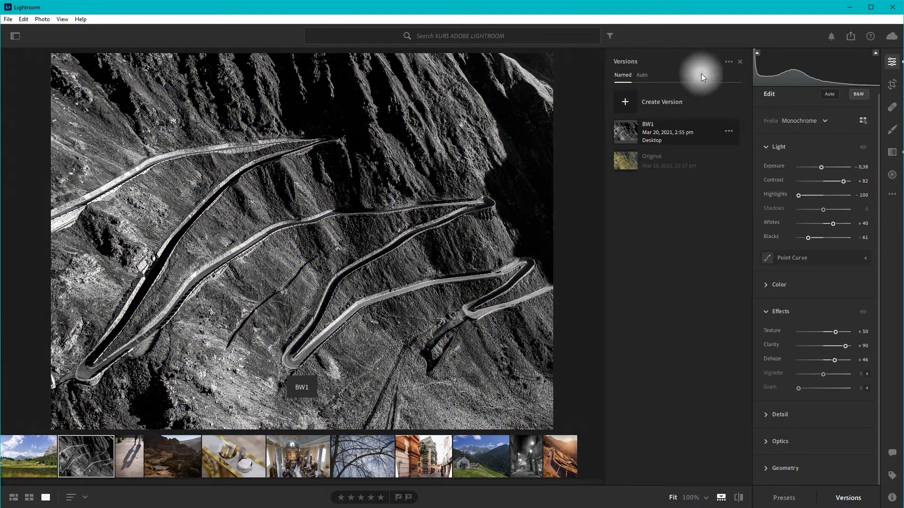
{"action": "left_click", "coordinate": [728, 62]}
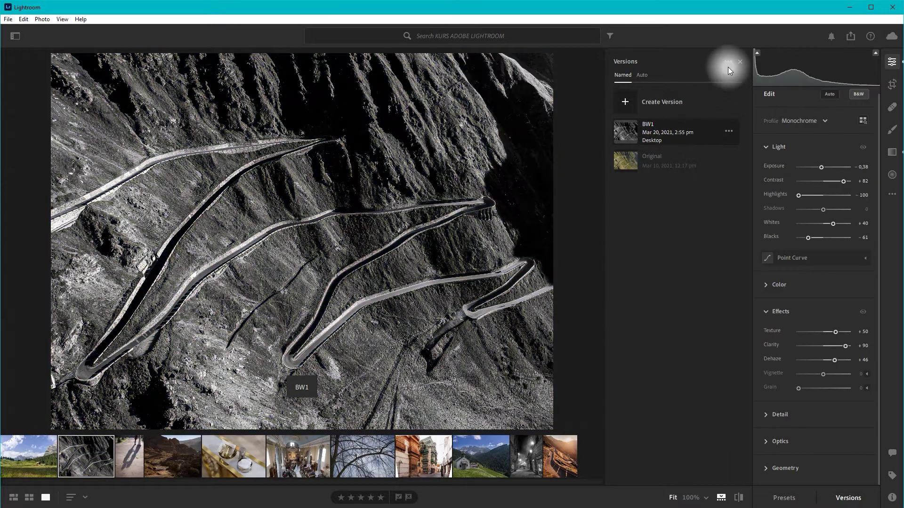
Delete all autosaved versions of the road photo.
{"action": "left_click", "coordinate": [728, 63]}
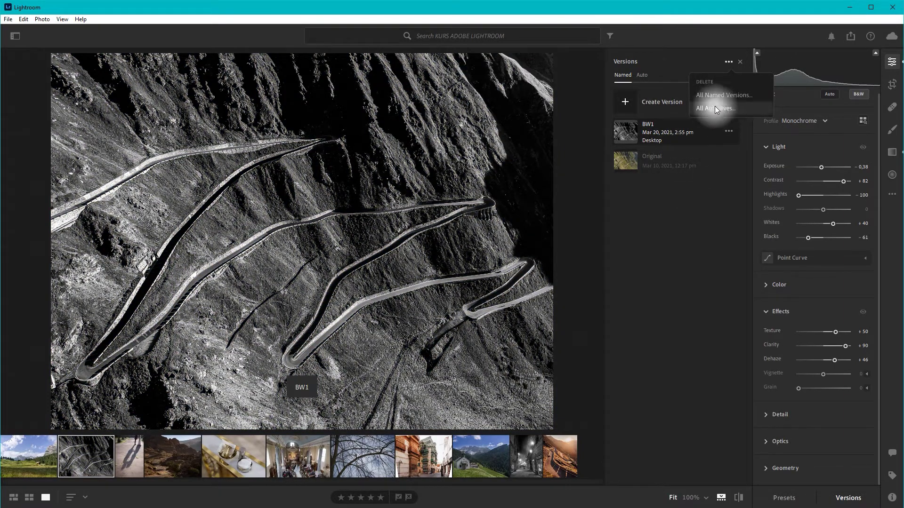
{"action": "left_click", "coordinate": [643, 75]}
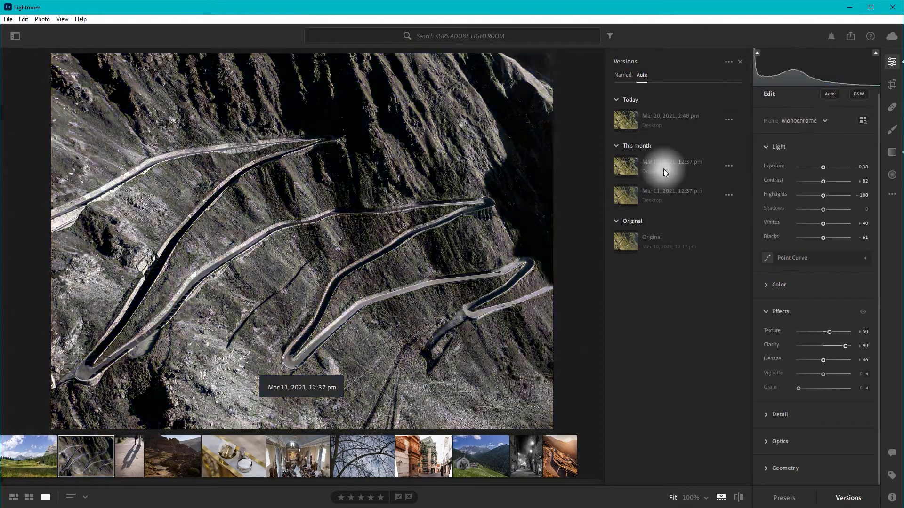
{"action": "left_click", "coordinate": [664, 167]}
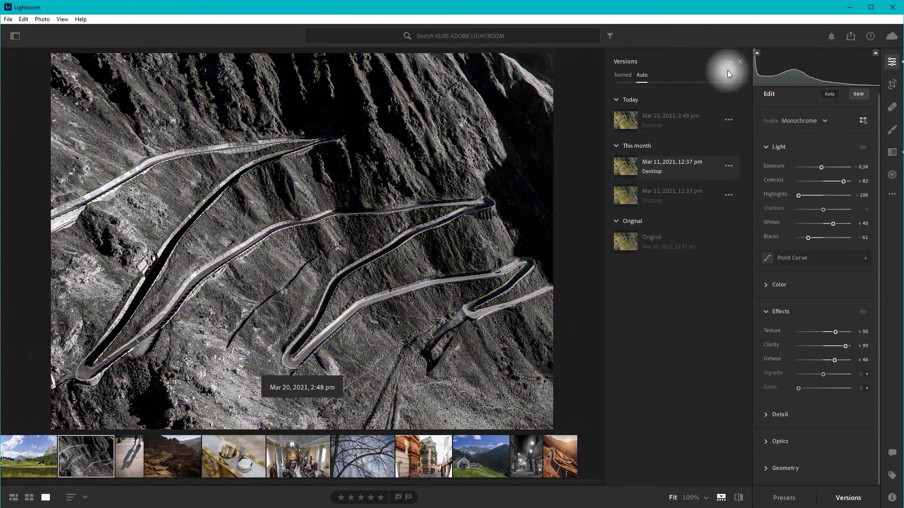
{"action": "left_click", "coordinate": [727, 61]}
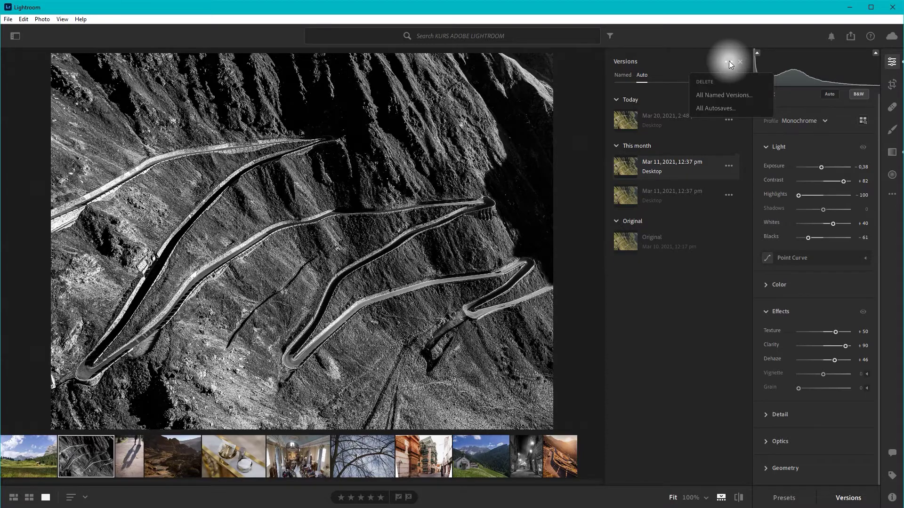
{"action": "left_click", "coordinate": [720, 110]}
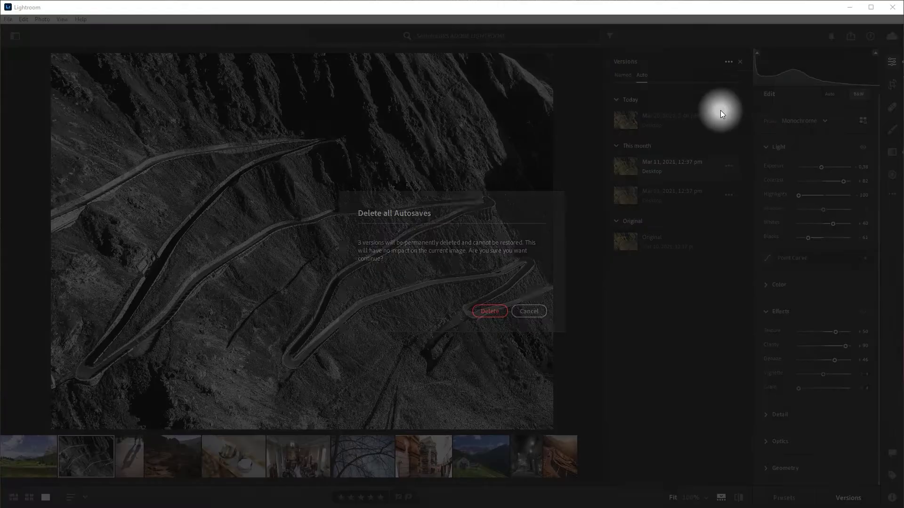
{"action": "left_click", "coordinate": [487, 314]}
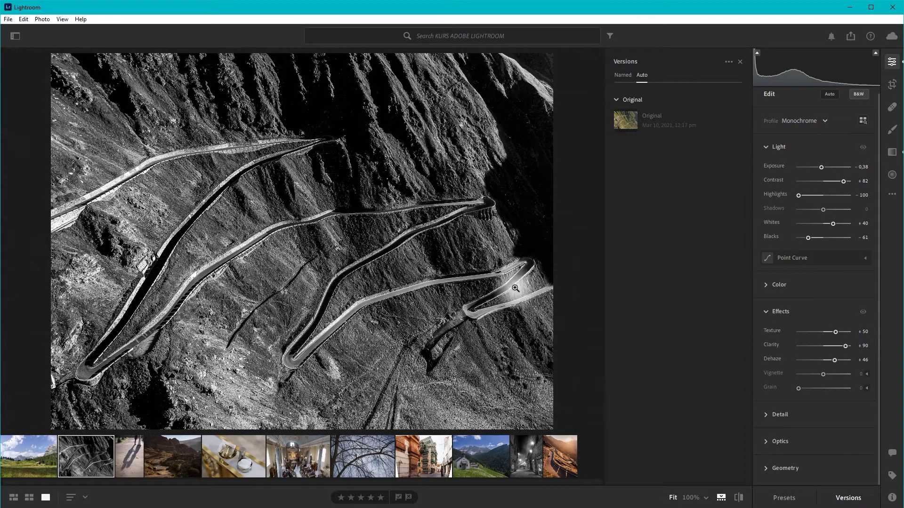
Reapply the BW1 black-and-white version and expand the Color Grading controls.
{"action": "left_click", "coordinate": [691, 121]}
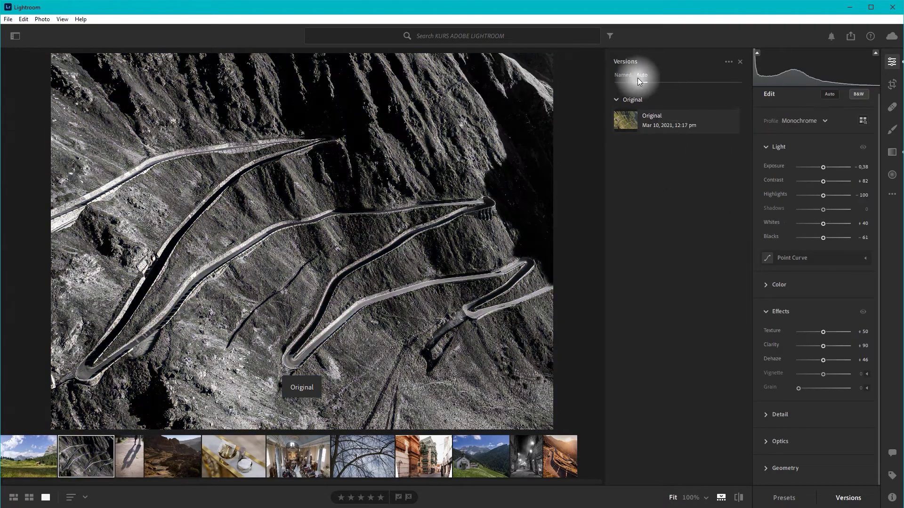
{"action": "left_click", "coordinate": [623, 75]}
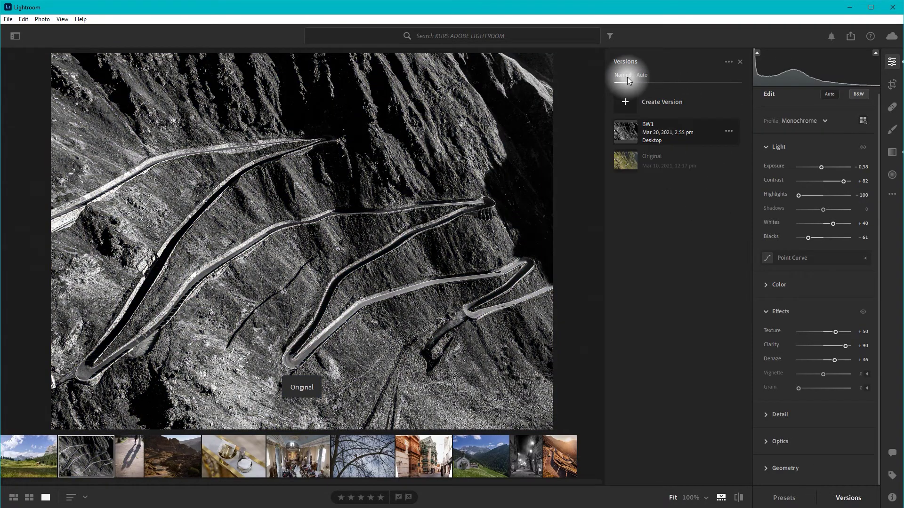
{"action": "left_click", "coordinate": [666, 136]}
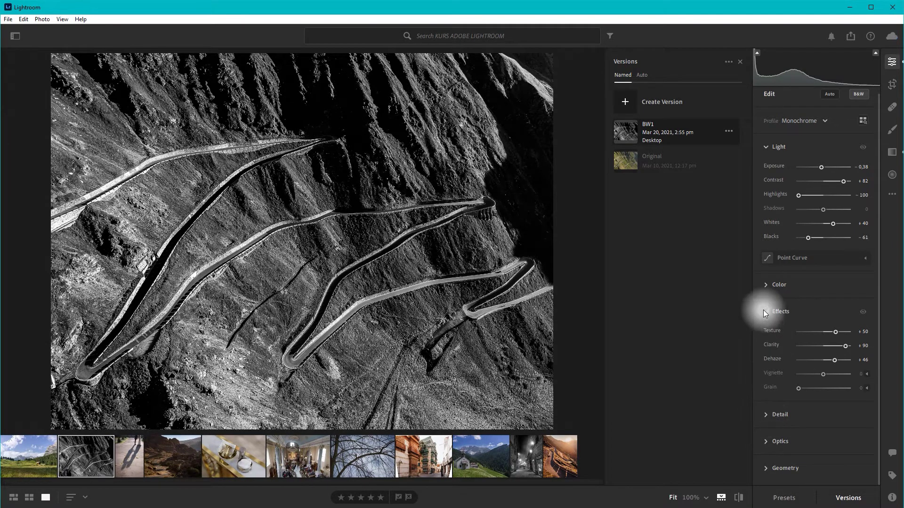
{"action": "left_click", "coordinate": [761, 286]}
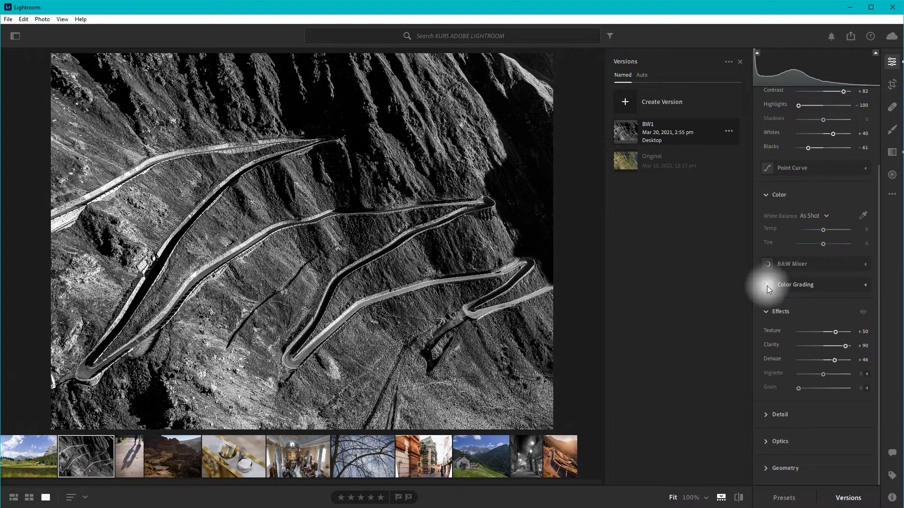
{"action": "left_click", "coordinate": [767, 286]}
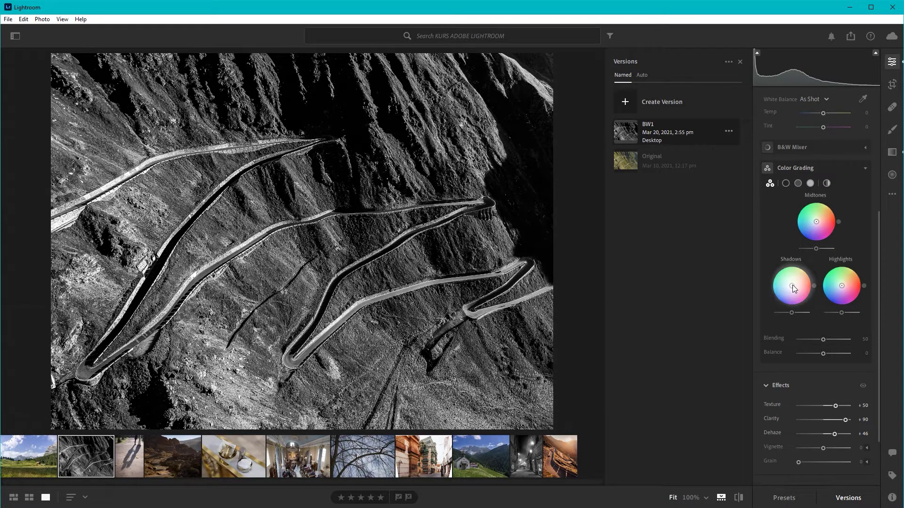
Tint the shadows, highlights and midtones toward cool blue, near hue 240.
{"action": "left_click_drag", "start_coordinate": [802, 281], "coordinate": [791, 293]}
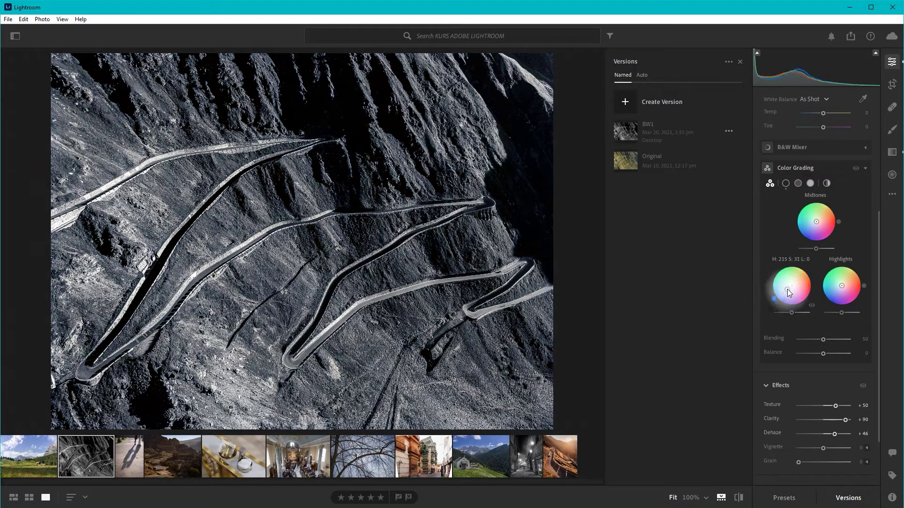
{"action": "double_click", "coordinate": [791, 288]}
{"action": "left_click_drag", "start_coordinate": [792, 291], "coordinate": [789, 290]}
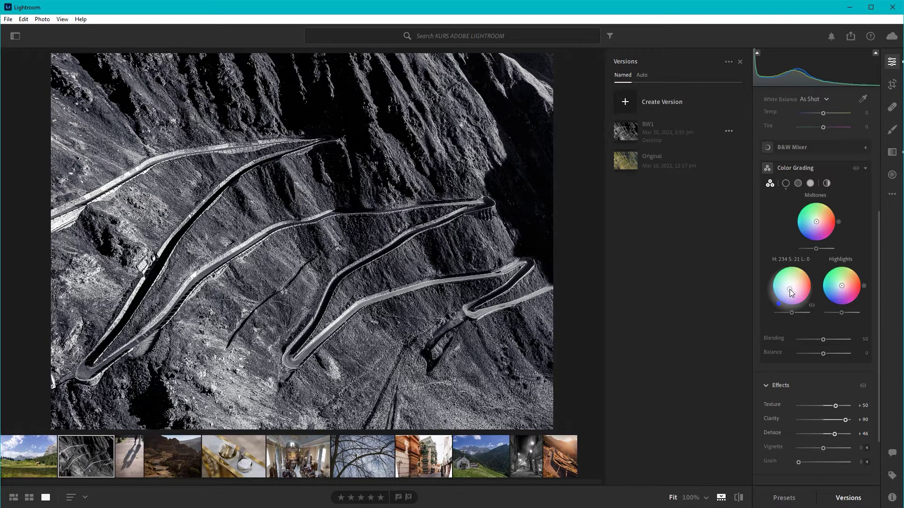
{"action": "left_click_drag", "start_coordinate": [842, 290], "coordinate": [850, 283]}
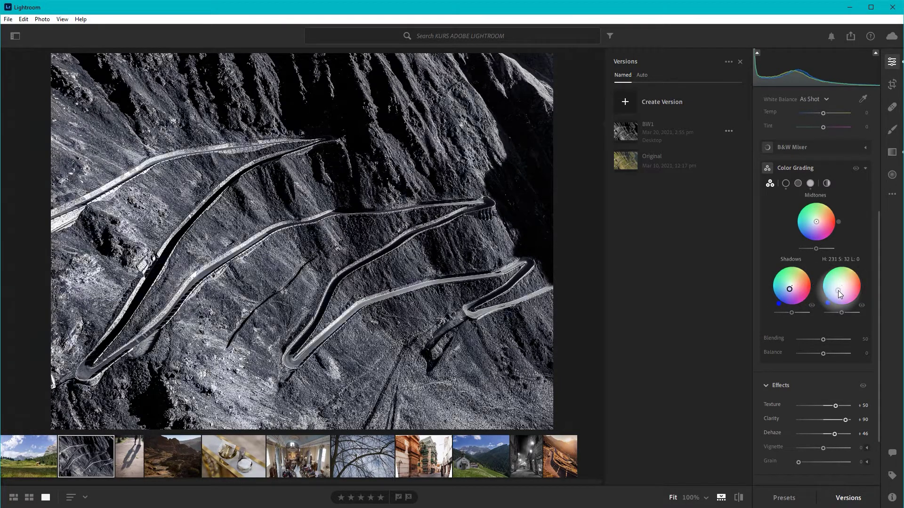
{"action": "left_click_drag", "start_coordinate": [844, 288], "coordinate": [840, 291]}
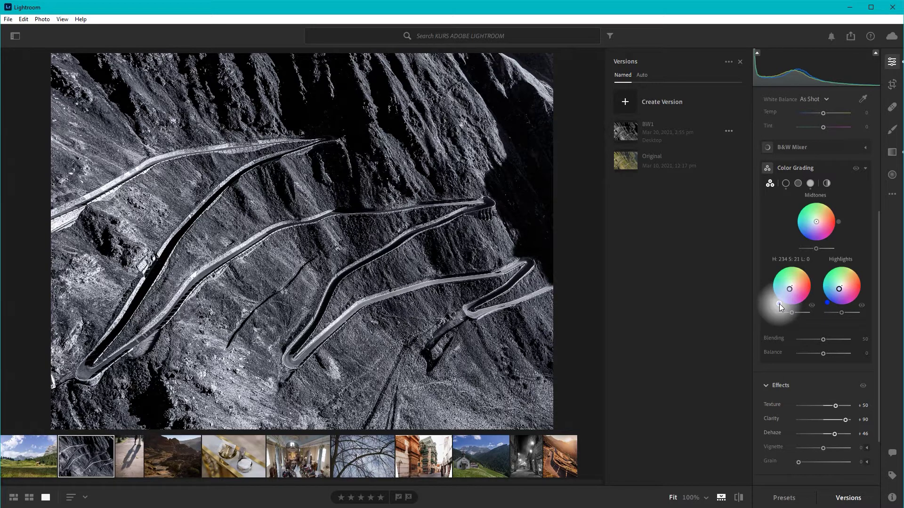
{"action": "left_click_drag", "start_coordinate": [779, 305], "coordinate": [781, 306]}
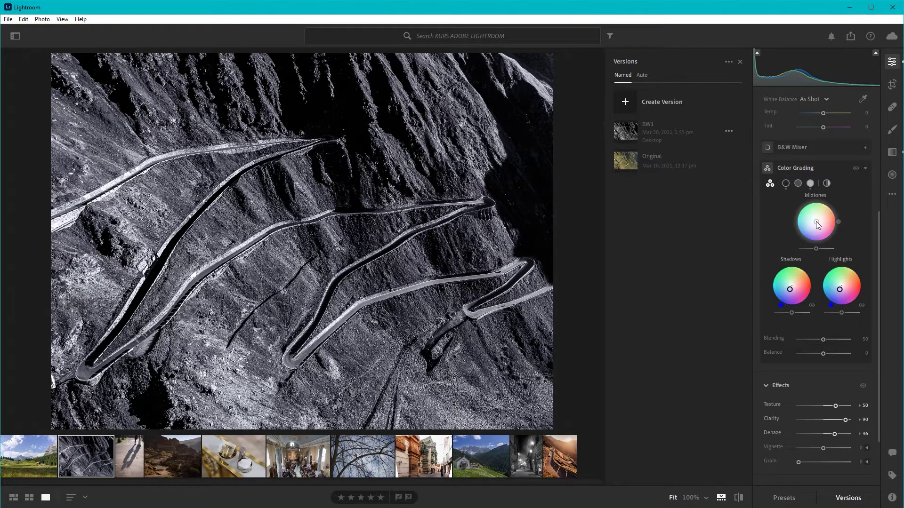
{"action": "left_click_drag", "start_coordinate": [811, 230], "coordinate": [805, 242]}
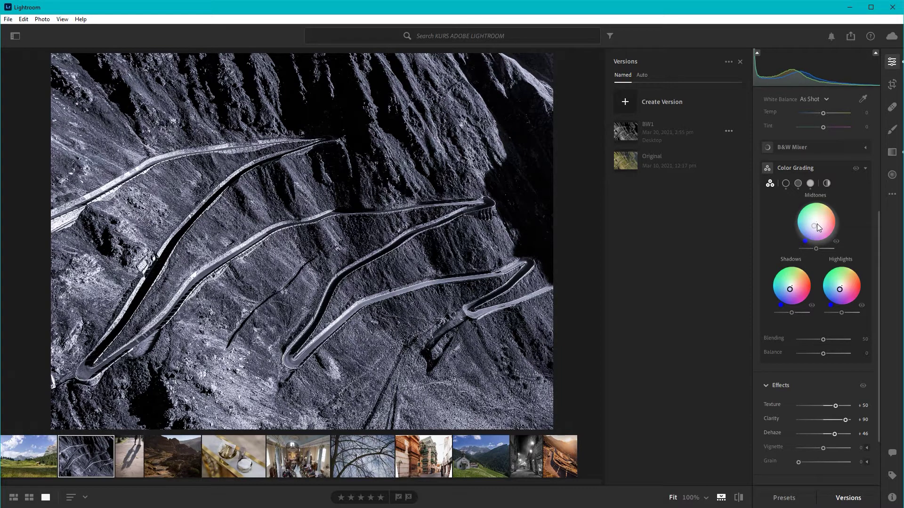
In single-wheel view, give the highlights a warm yellow tint (hue 53, saturation 33).
{"action": "left_click", "coordinate": [827, 182]}
{"action": "left_click", "coordinate": [797, 210]}
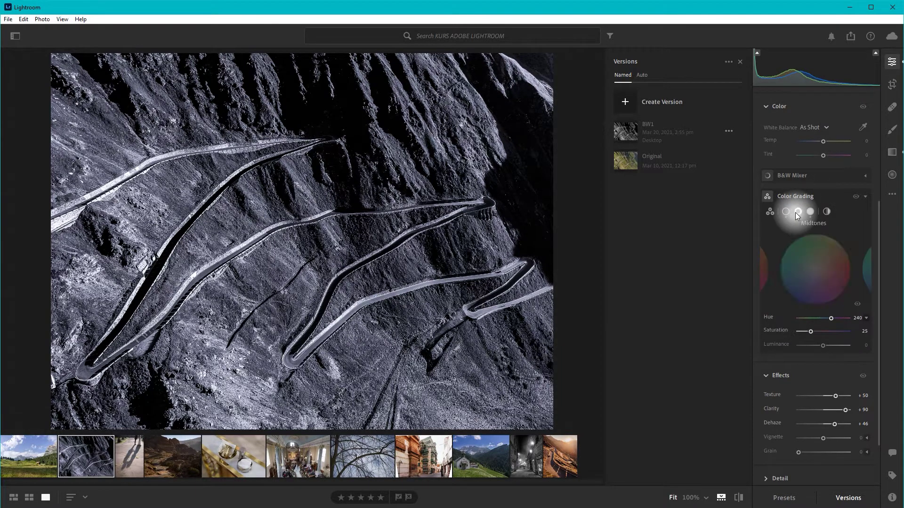
{"action": "scroll", "coordinate": [800, 212], "scroll_direction": "down", "scroll_amount": 1}
{"action": "left_click", "coordinate": [810, 183]}
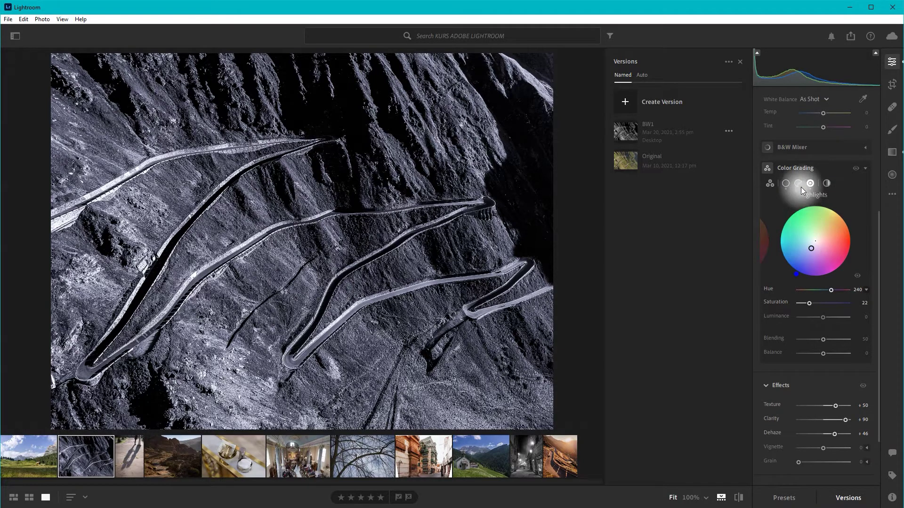
{"action": "double_click", "coordinate": [811, 248]}
{"action": "mouse_move", "coordinate": [794, 280]}
{"action": "left_mouse_down"}
{"action": "mouse_move", "coordinate": [846, 244]}
{"action": "mouse_move", "coordinate": [834, 203]}
{"action": "left_mouse_up"}
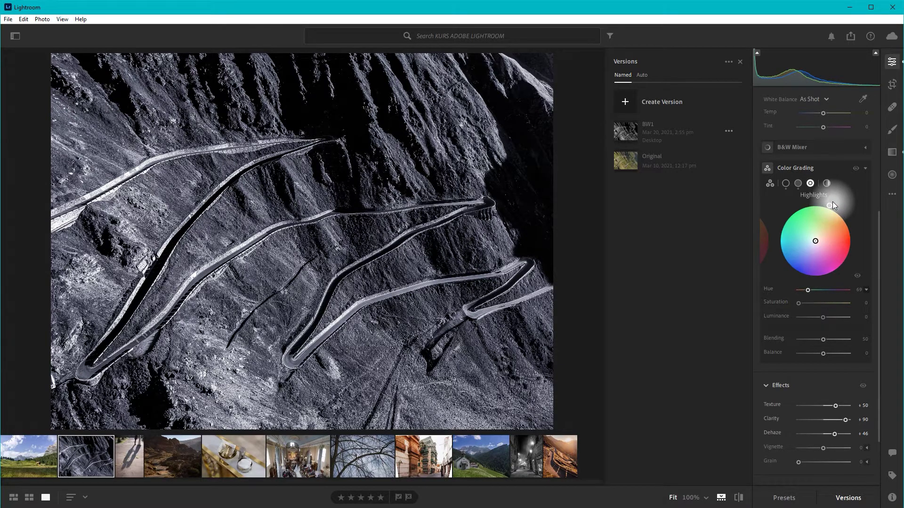
{"action": "left_click_drag", "start_coordinate": [815, 241], "coordinate": [823, 230]}
Reset the midtone tint to zero and return to the three-wheel view.
{"action": "left_click", "coordinate": [797, 183]}
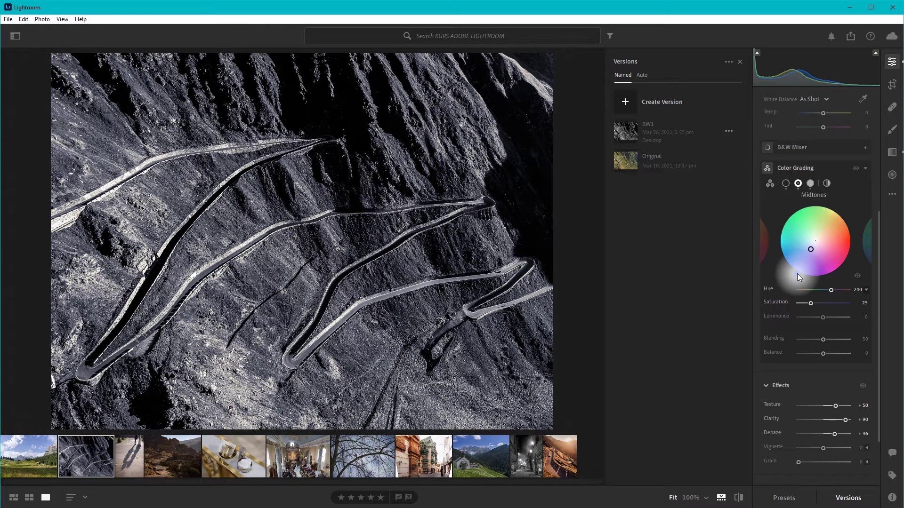
{"action": "double_click", "coordinate": [812, 247]}
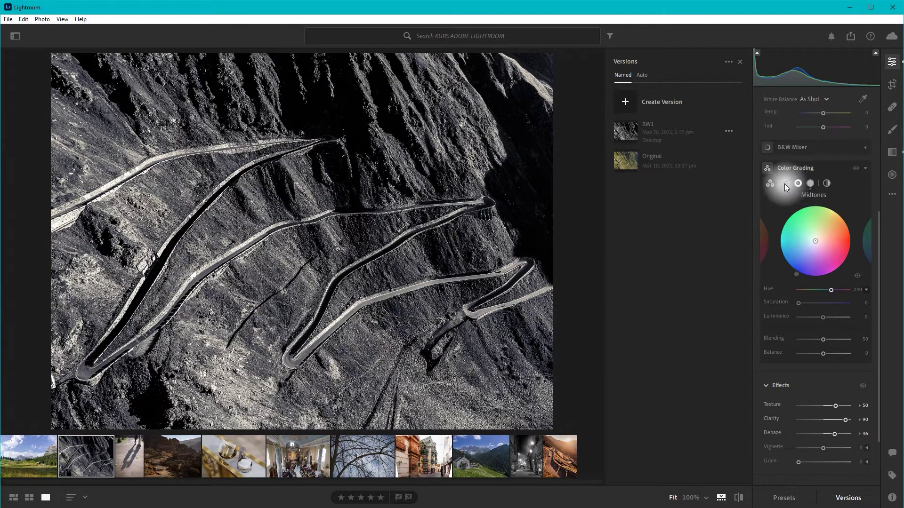
{"action": "left_click", "coordinate": [768, 183]}
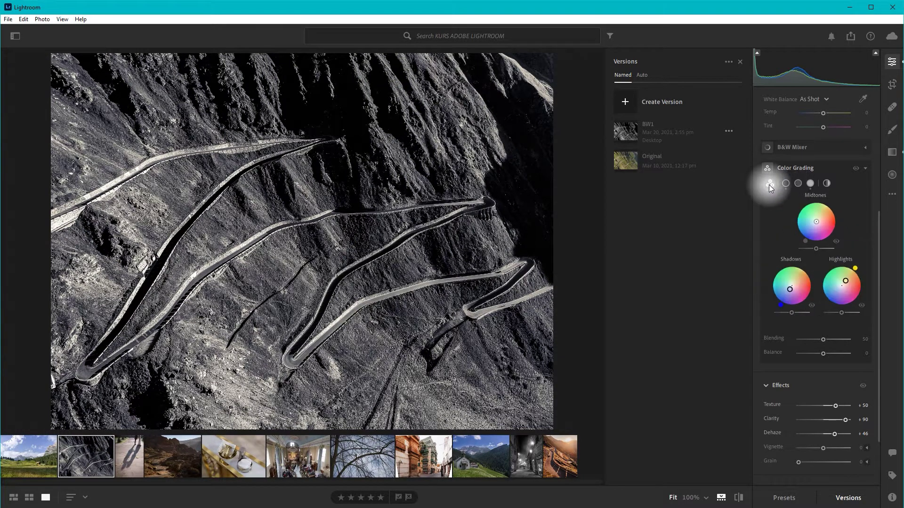
Set the colour grading Balance to -48 so the blue shadows dominate.
{"action": "mouse_move", "coordinate": [823, 354]}
{"action": "left_mouse_down"}
{"action": "mouse_move", "coordinate": [804, 358]}
{"action": "mouse_move", "coordinate": [844, 358]}
{"action": "mouse_move", "coordinate": [809, 357]}
{"action": "mouse_move", "coordinate": [833, 355]}
{"action": "mouse_move", "coordinate": [821, 354]}
{"action": "left_mouse_up"}
{"action": "double_click", "coordinate": [821, 355]}
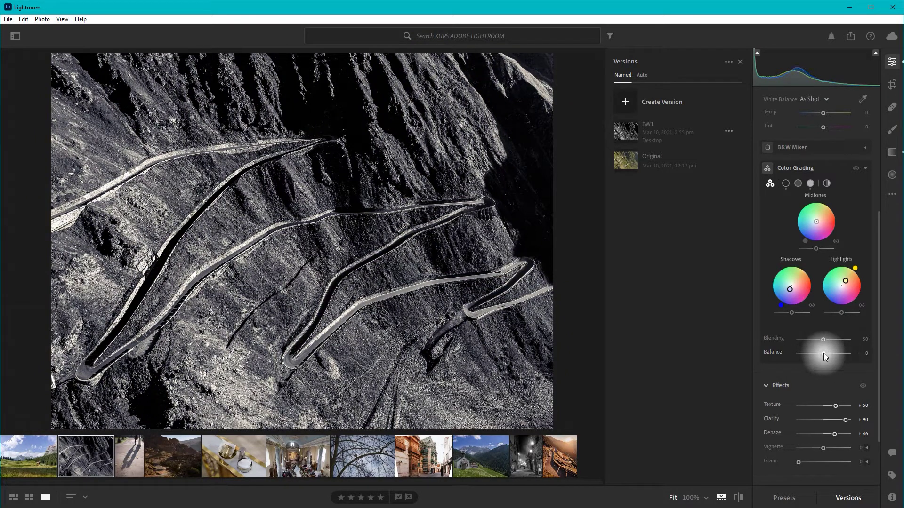
{"action": "left_click_drag", "start_coordinate": [823, 353], "coordinate": [807, 353]}
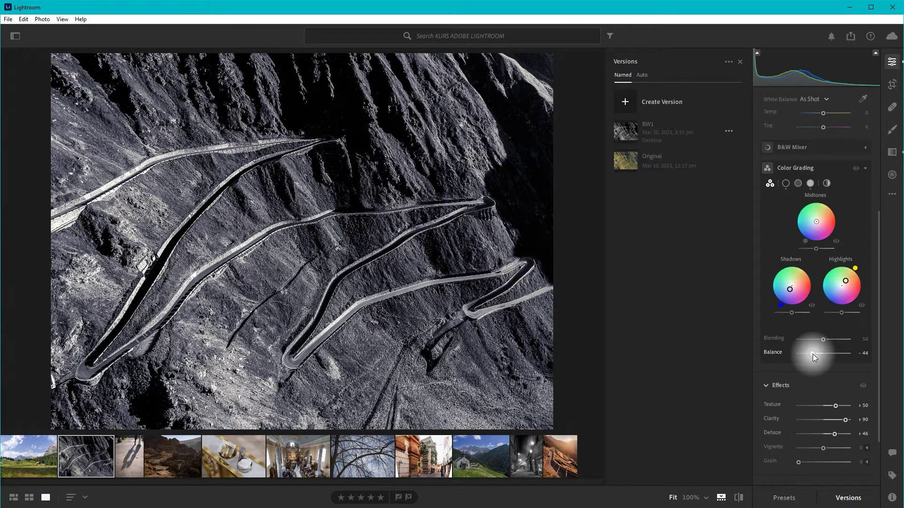
{"action": "mouse_move", "coordinate": [814, 353]}
{"action": "left_mouse_down"}
{"action": "mouse_move", "coordinate": [799, 353]}
{"action": "mouse_move", "coordinate": [814, 352]}
{"action": "left_mouse_up"}
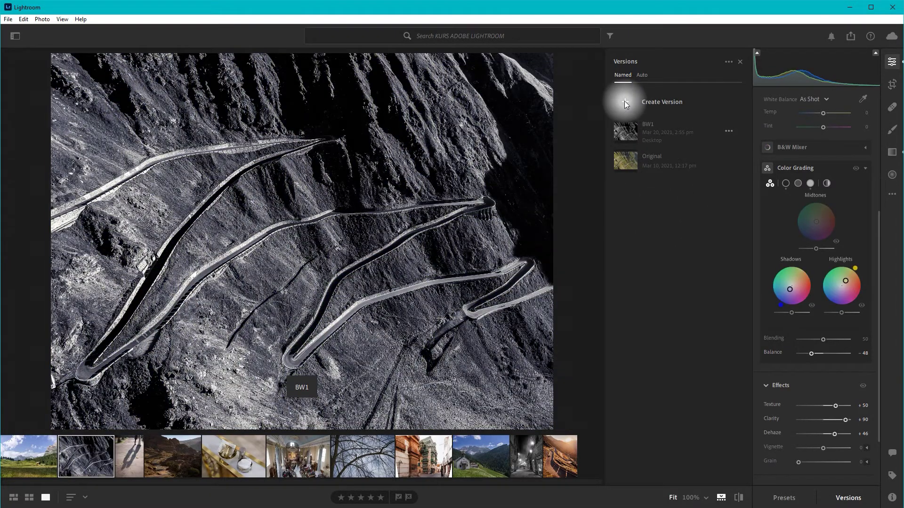
{"action": "left_click", "coordinate": [624, 101]}
Save the colour-graded look as version BW2, then display BW1 for comparison.
{"action": "type", "text": "BW2"}
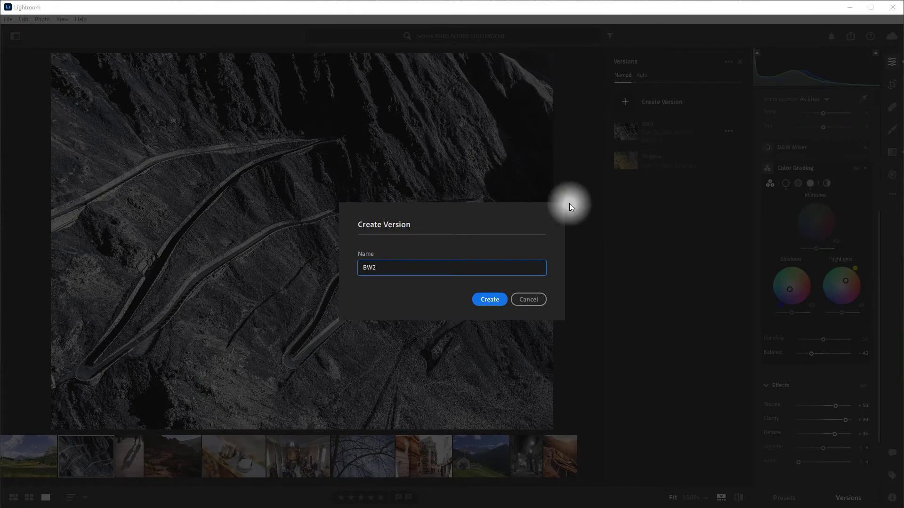
{"action": "left_click", "coordinate": [504, 298]}
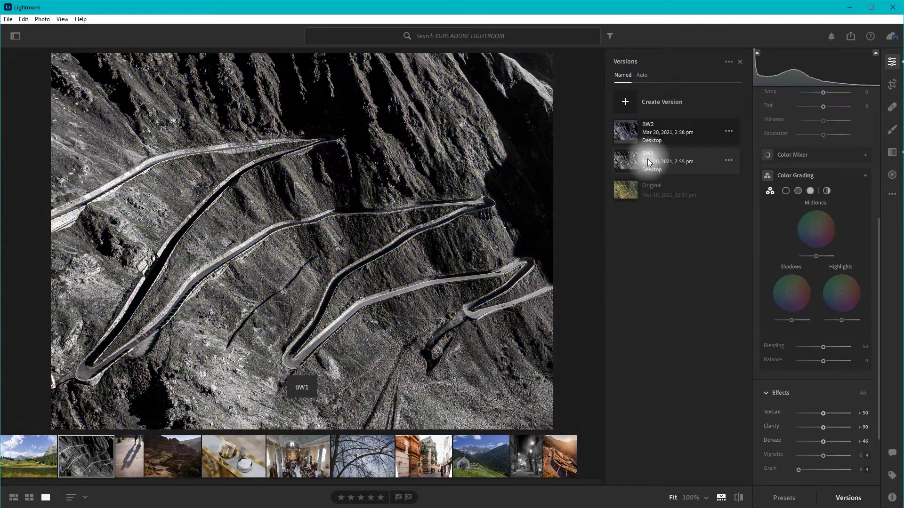
{"action": "left_click", "coordinate": [648, 159]}
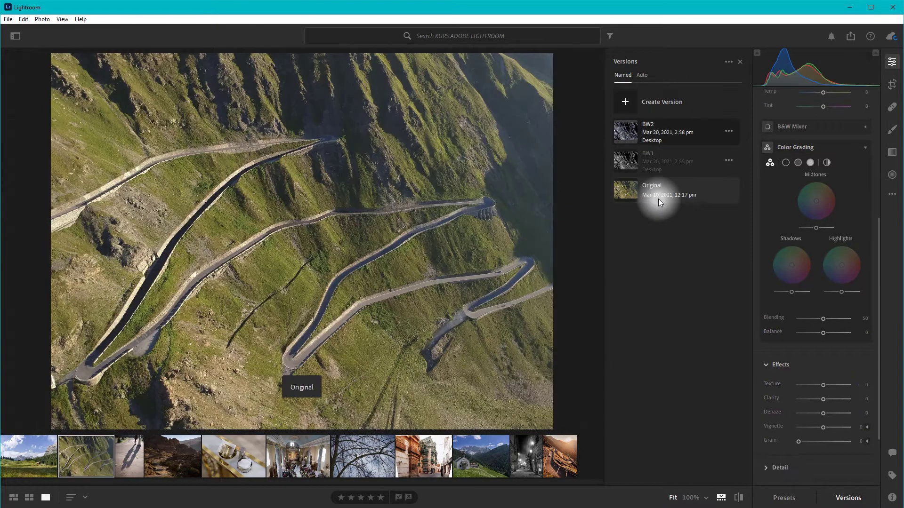
{"action": "left_click", "coordinate": [658, 198]}
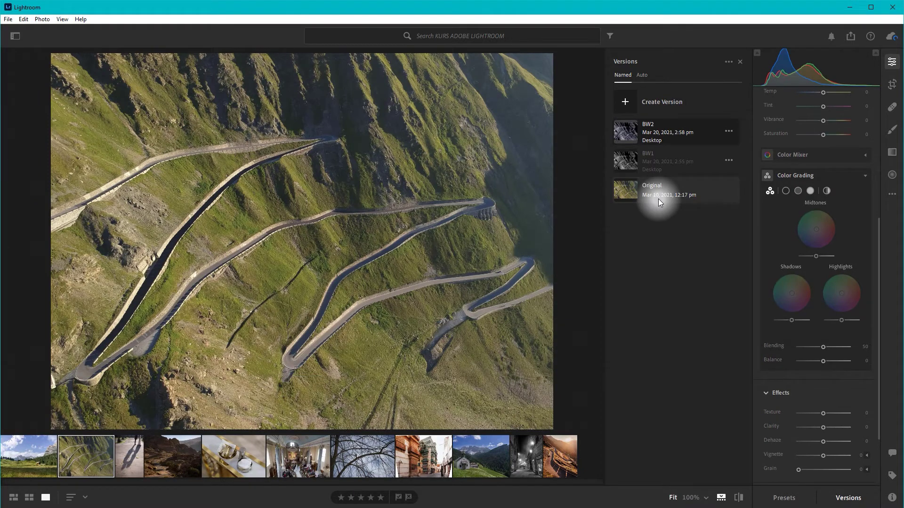
{"action": "left_click", "coordinate": [657, 135]}
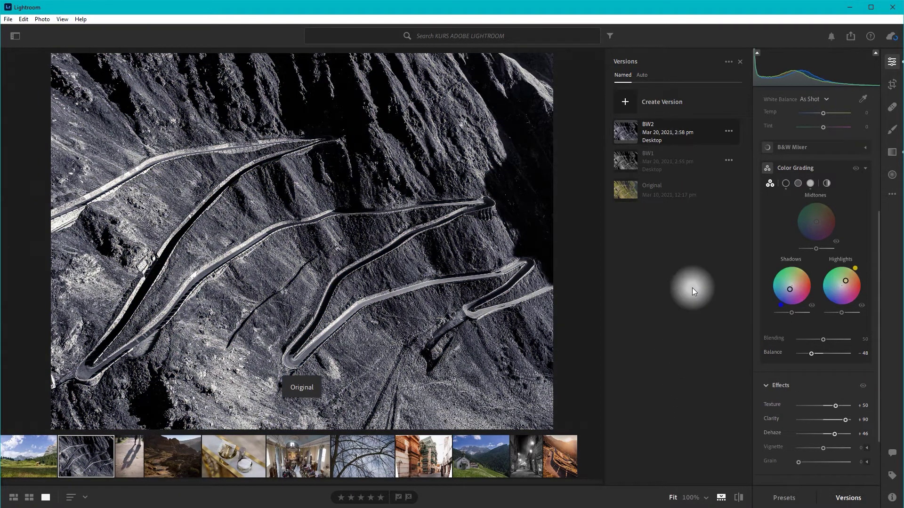
{"action": "left_click", "coordinate": [740, 64]}
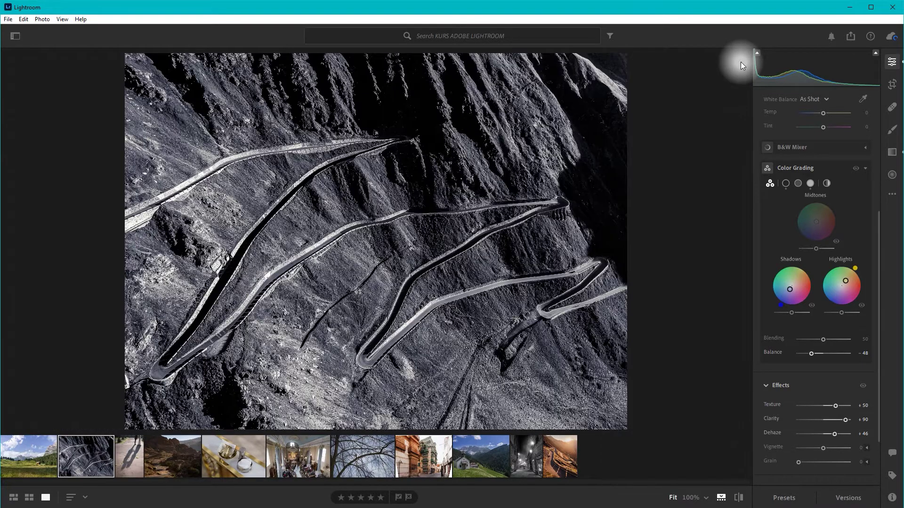
{"action": "left_click", "coordinate": [848, 498]}
{"action": "left_click", "coordinate": [855, 500]}
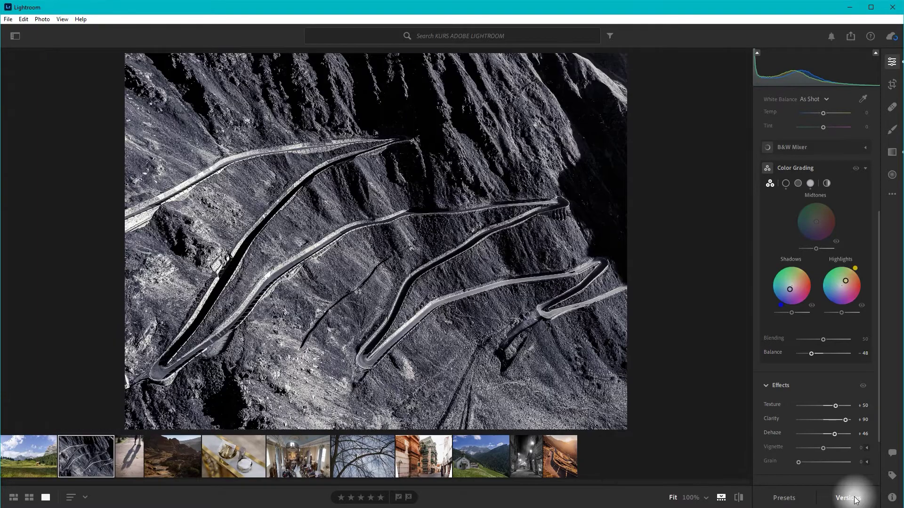
{"action": "left_click", "coordinate": [855, 500]}
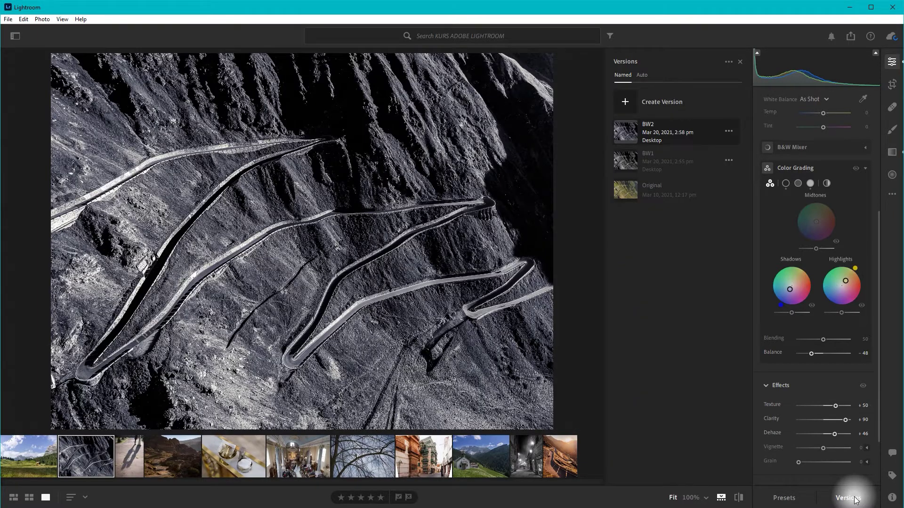
{"action": "left_click", "coordinate": [855, 500]}
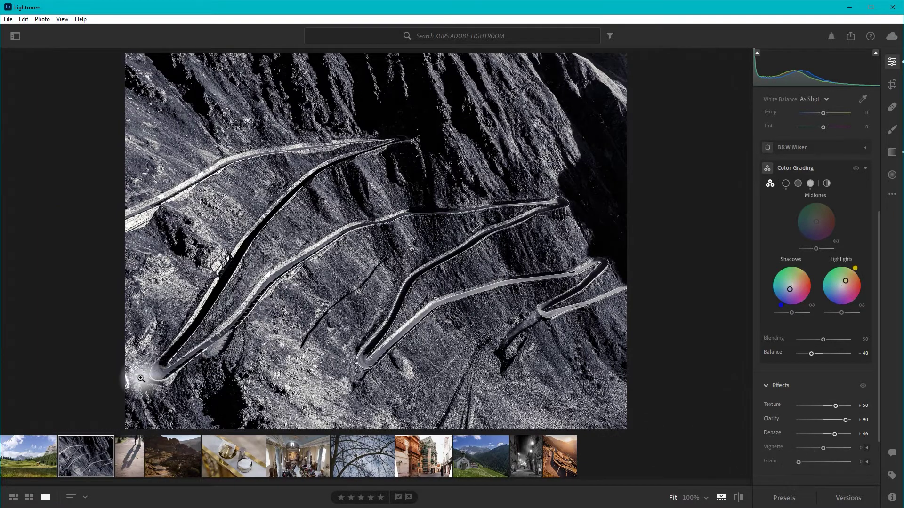
{"action": "left_click", "coordinate": [37, 453]}
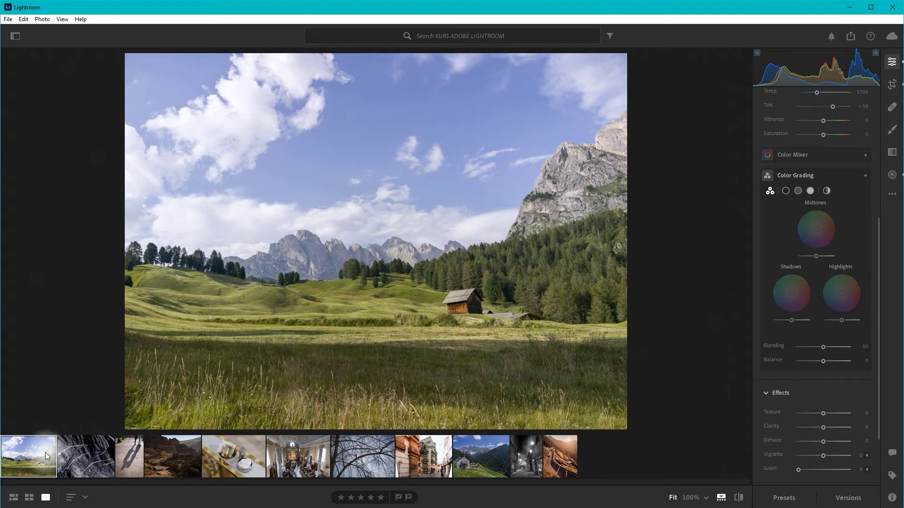
Collapse the Light, Color and Effects sections in the meadow photo's Edit panel.
{"action": "scroll", "coordinate": [839, 124], "scroll_direction": "up", "scroll_amount": 5}
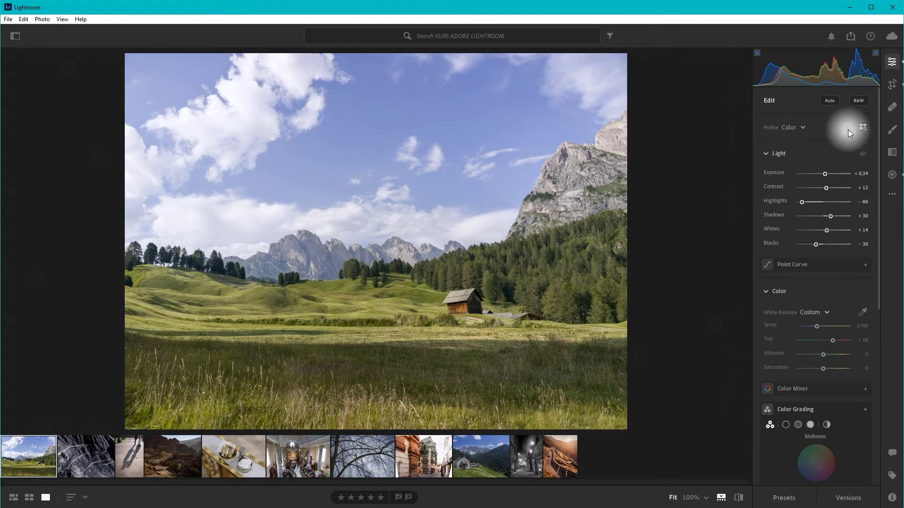
{"action": "left_click", "coordinate": [765, 154]}
{"action": "left_click", "coordinate": [765, 179]}
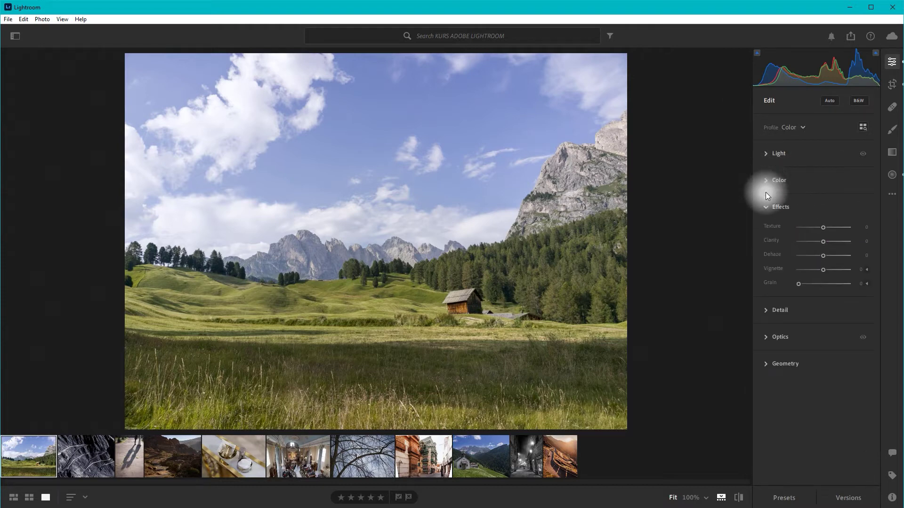
{"action": "left_click", "coordinate": [775, 208]}
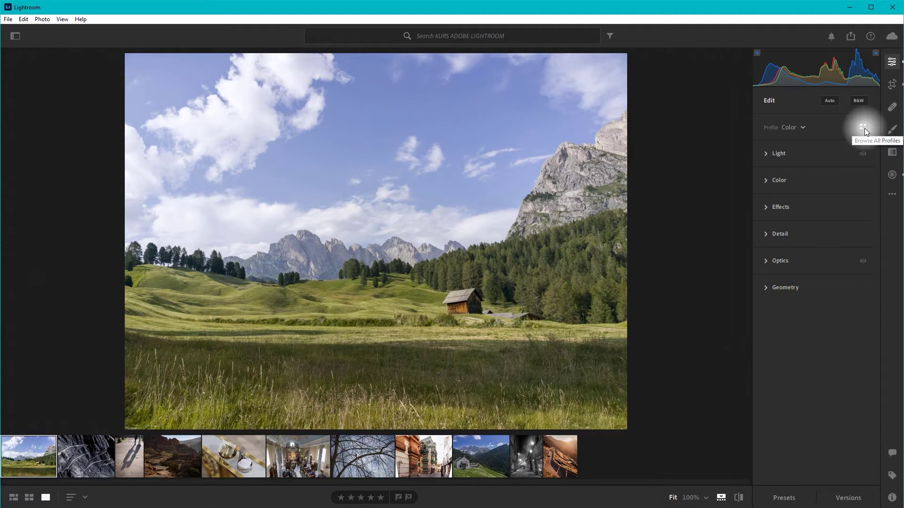
In the full profile browser, preview CineStill 800T, then Cymru's Swansea profile.
{"action": "left_click", "coordinate": [864, 128]}
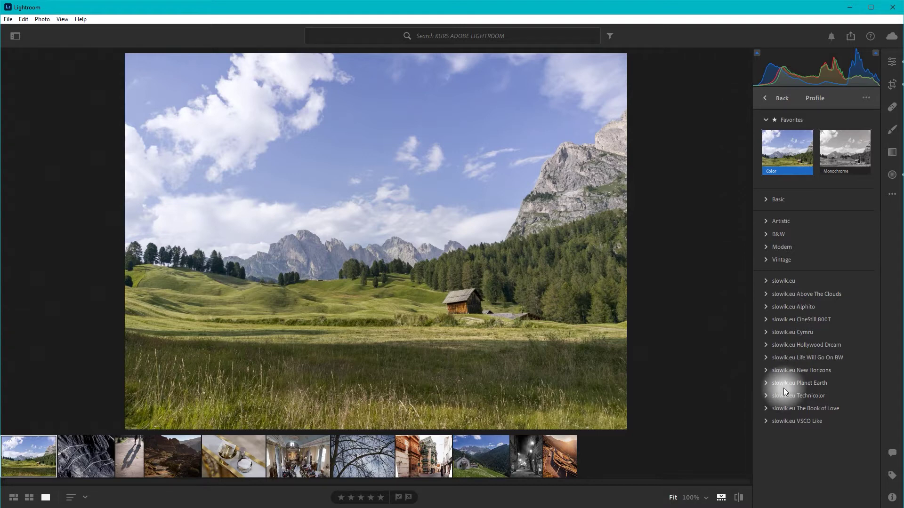
{"action": "left_click", "coordinate": [765, 319]}
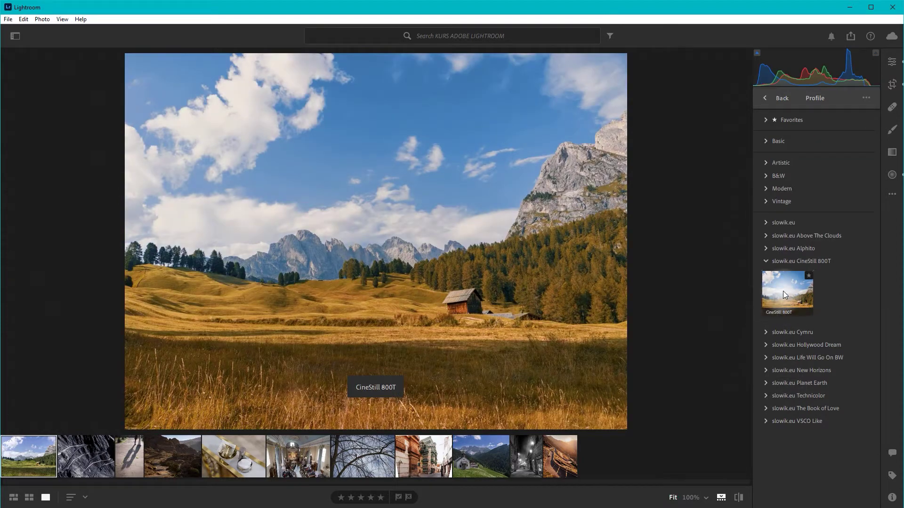
{"action": "left_click", "coordinate": [798, 292]}
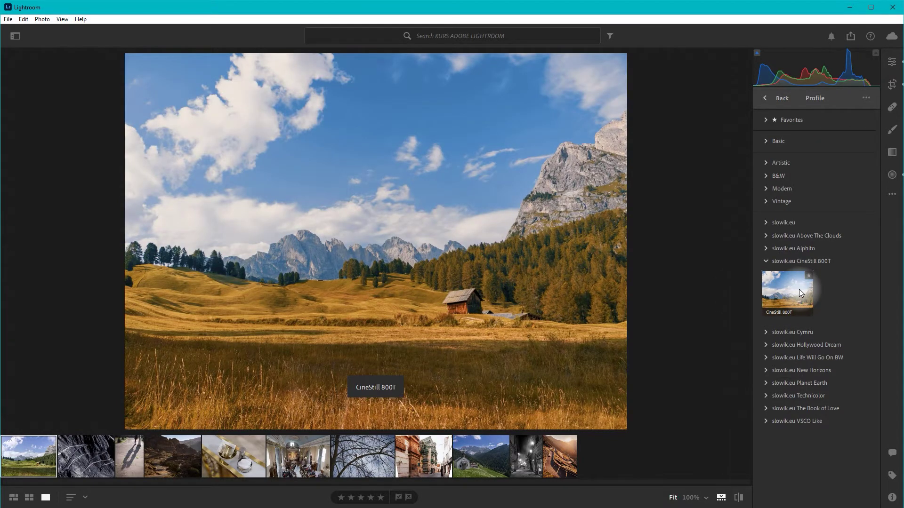
{"action": "left_click", "coordinate": [767, 331]}
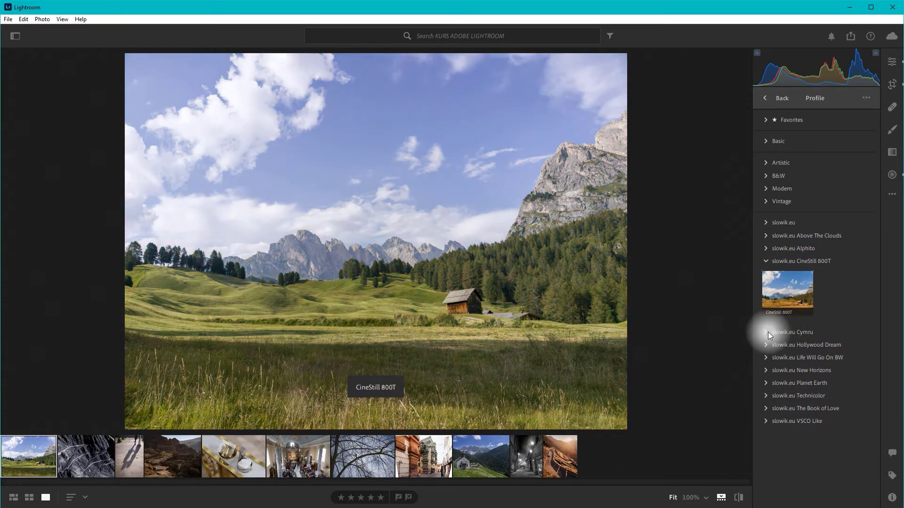
{"action": "left_click", "coordinate": [852, 404]}
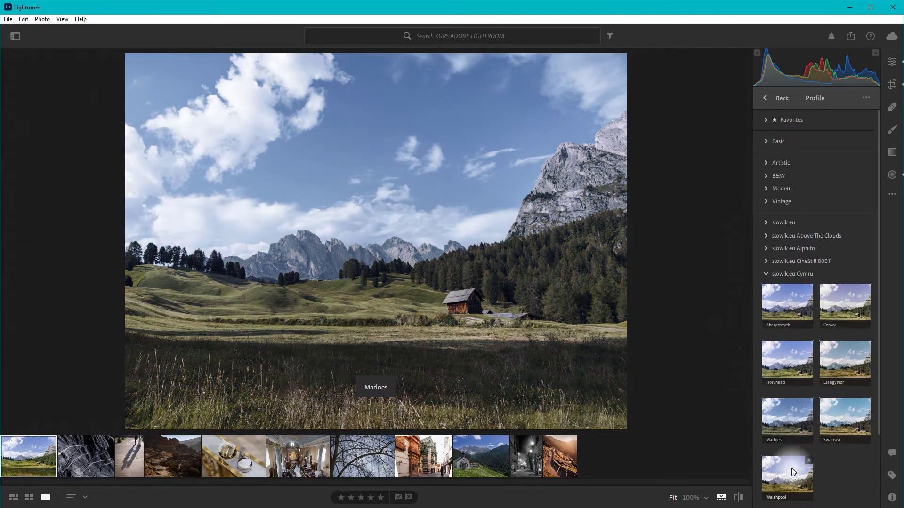
Compare Cymru profiles Welshpool, Marloes and Holyhead on the meadow photo, then expand Basic.
{"action": "left_click", "coordinate": [791, 467]}
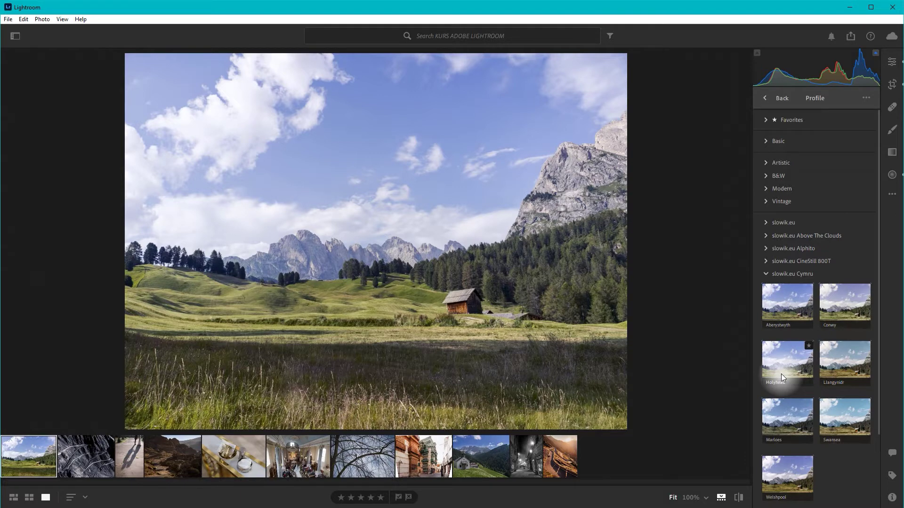
{"action": "left_click", "coordinate": [758, 422]}
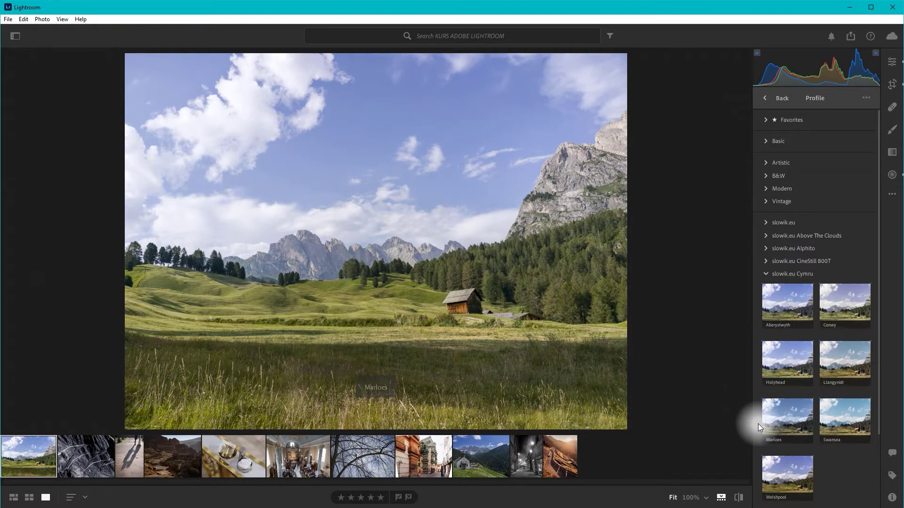
{"action": "mouse_move", "coordinate": [787, 416]}
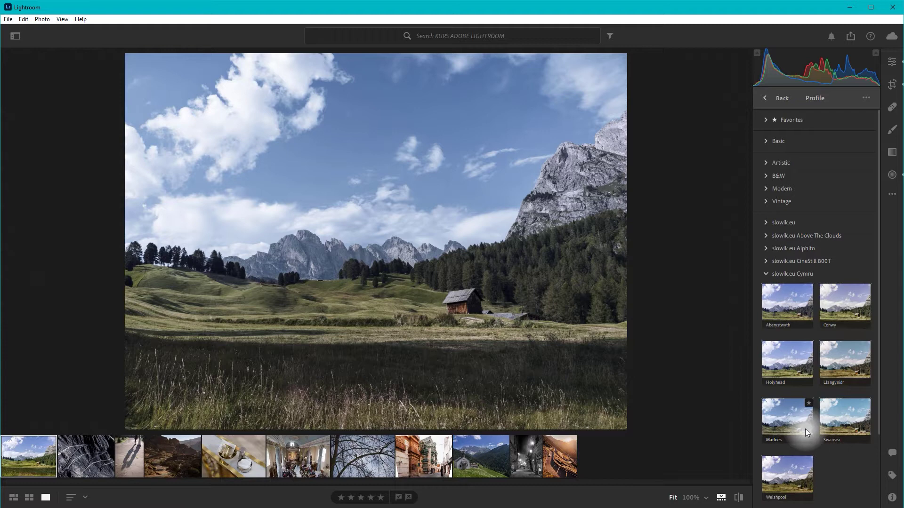
{"action": "left_click", "coordinate": [793, 384]}
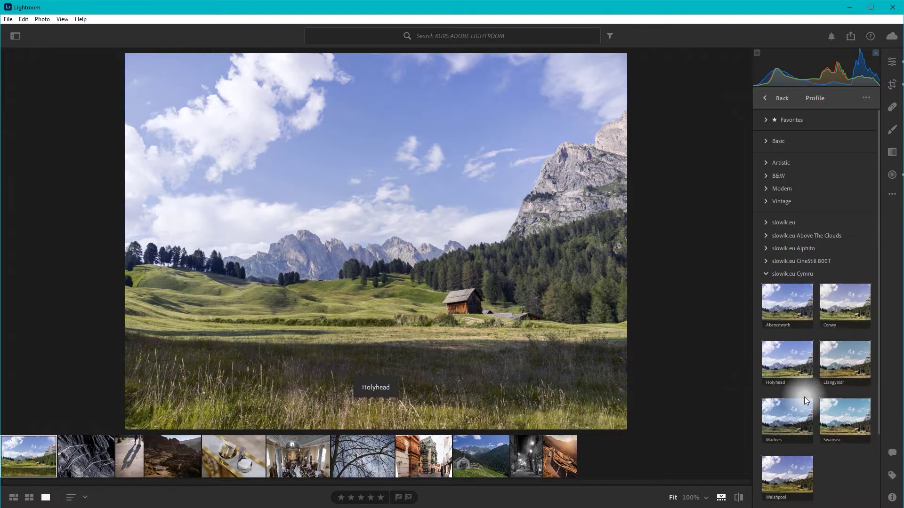
{"action": "scroll", "coordinate": [804, 396], "scroll_direction": "down", "scroll_amount": 1}
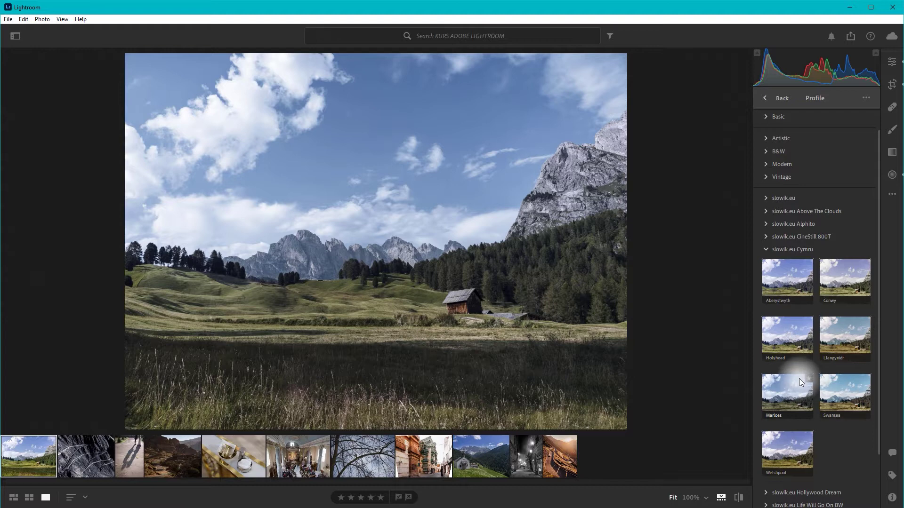
{"action": "scroll", "coordinate": [800, 377], "scroll_direction": "up", "scroll_amount": 1}
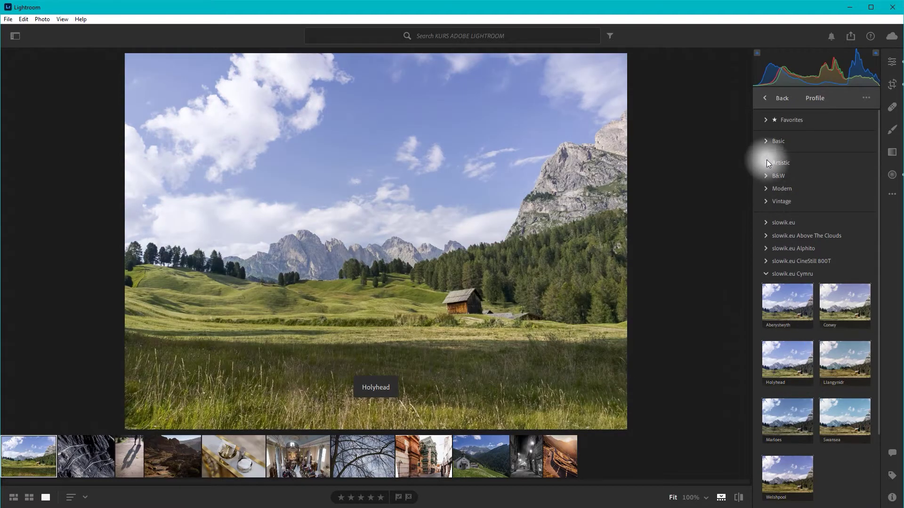
{"action": "left_click", "coordinate": [767, 140]}
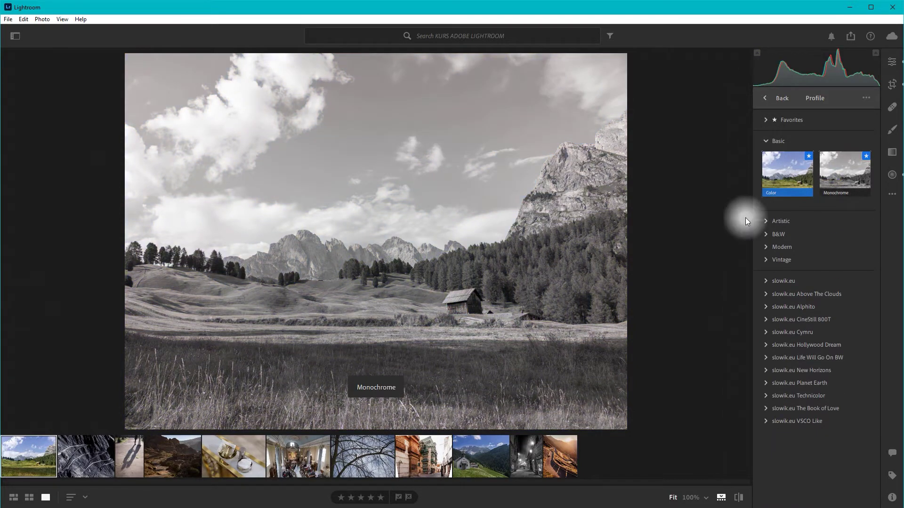
Check the Camera Matching profiles on the church photo, then return to the meadow photo.
{"action": "left_click", "coordinate": [297, 458]}
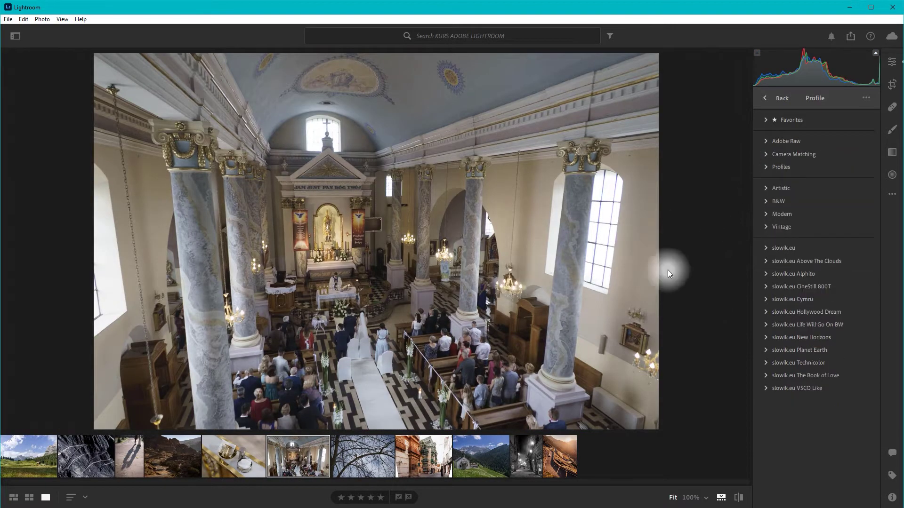
{"action": "left_click", "coordinate": [766, 154]}
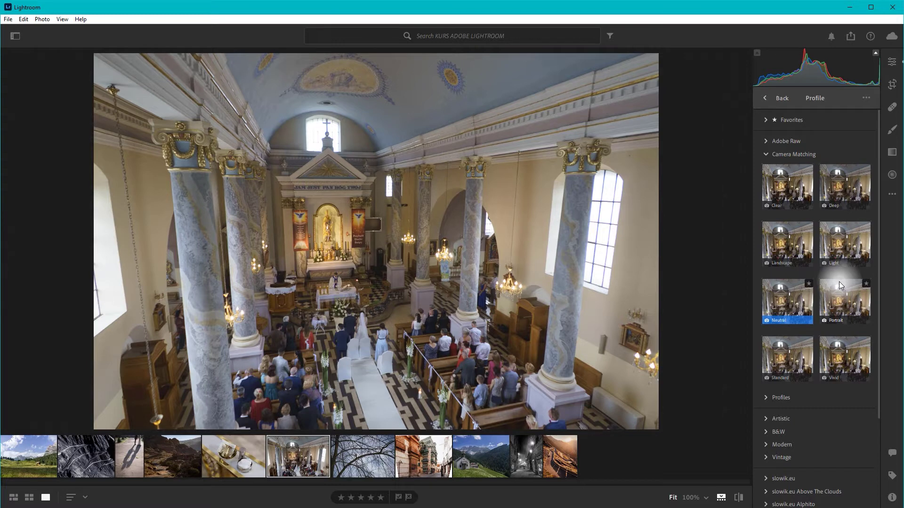
{"action": "left_click", "coordinate": [767, 155]}
{"action": "left_click", "coordinate": [16, 462]}
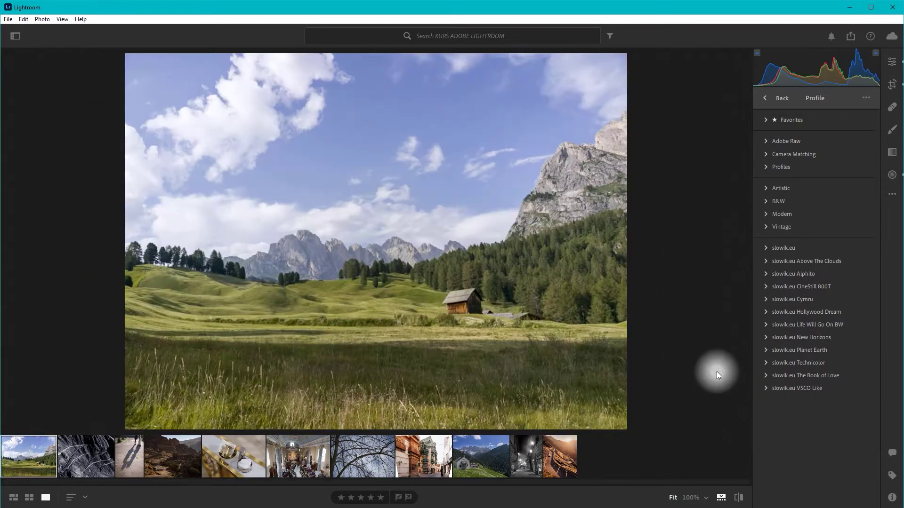
Preview the Alphito profiles, leave the profile browser, and reset Light settings to defaults.
{"action": "left_click", "coordinate": [766, 247]}
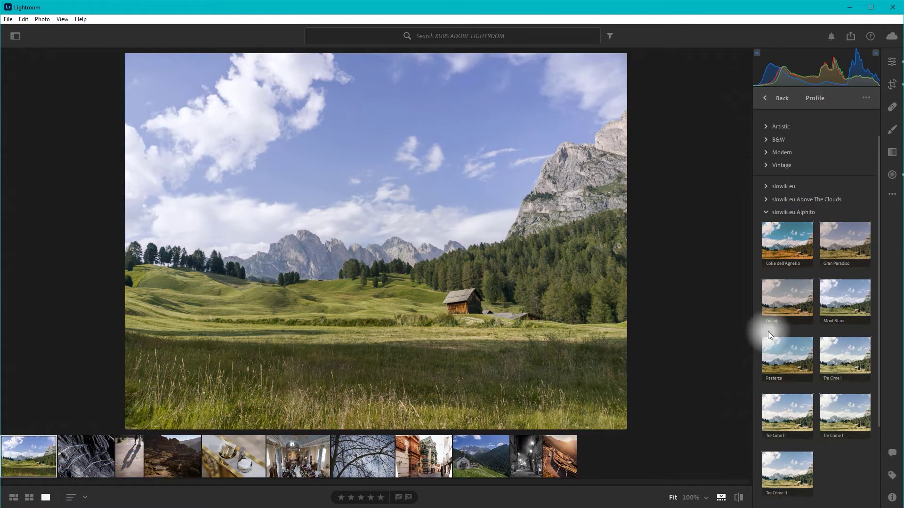
{"action": "left_click", "coordinate": [768, 102]}
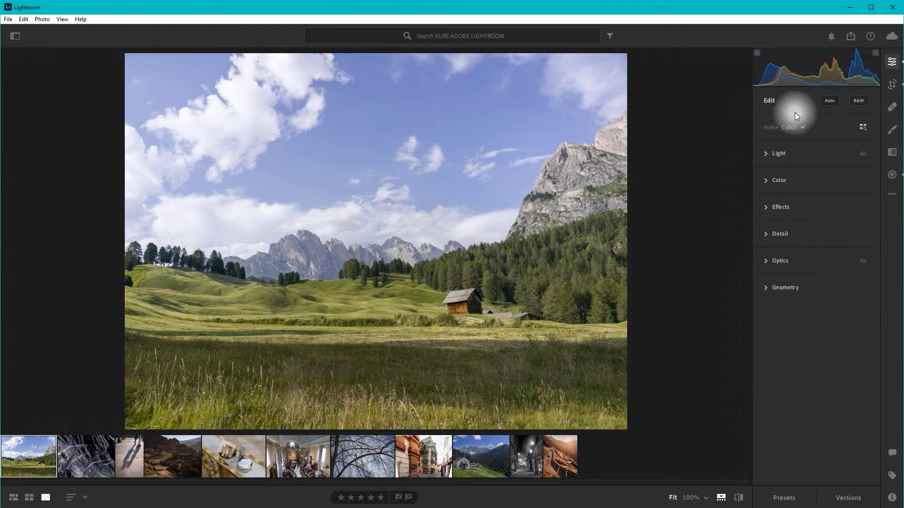
{"action": "right_click", "coordinate": [563, 296]}
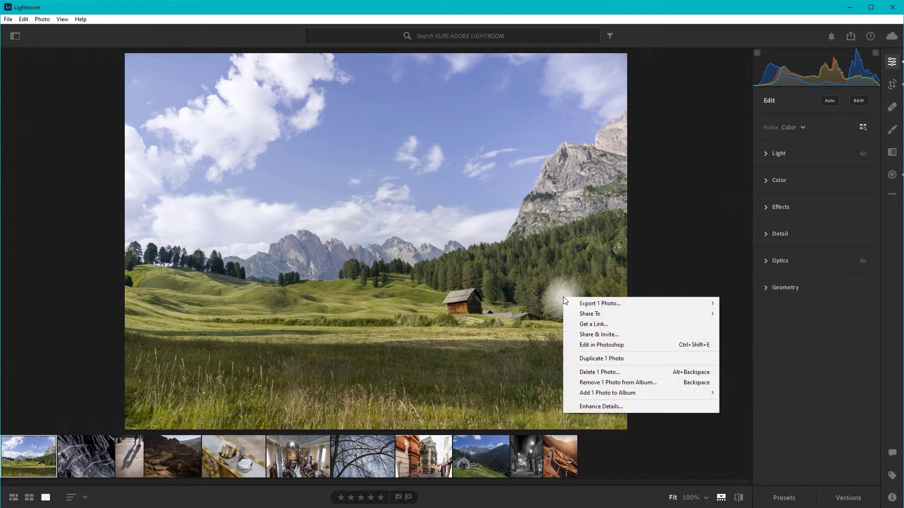
{"action": "left_click", "coordinate": [826, 351]}
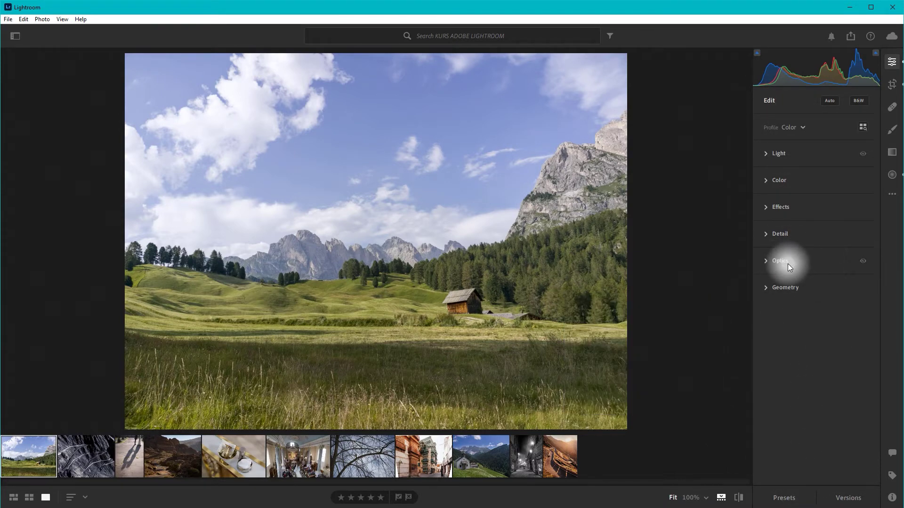
{"action": "key", "text": "alt"}
{"action": "key", "text": "alt"}
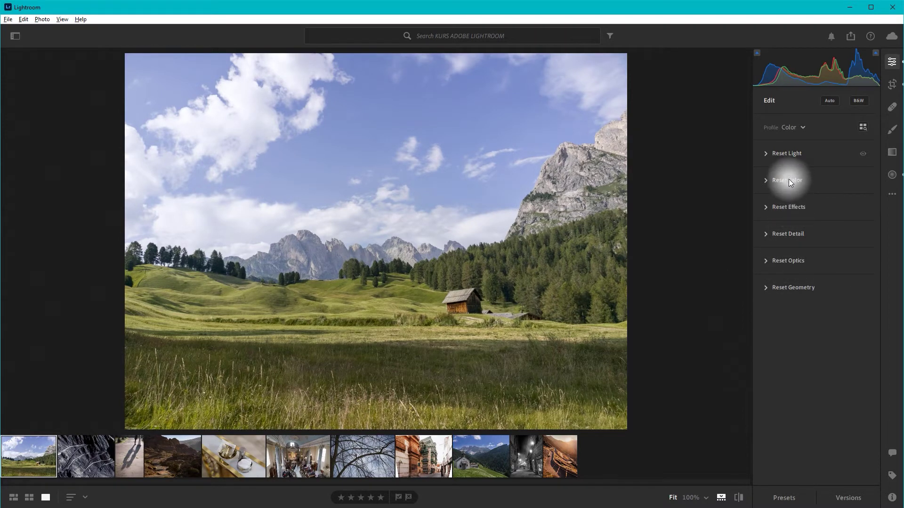
{"action": "left_click", "coordinate": [789, 153], "text": "alt"}
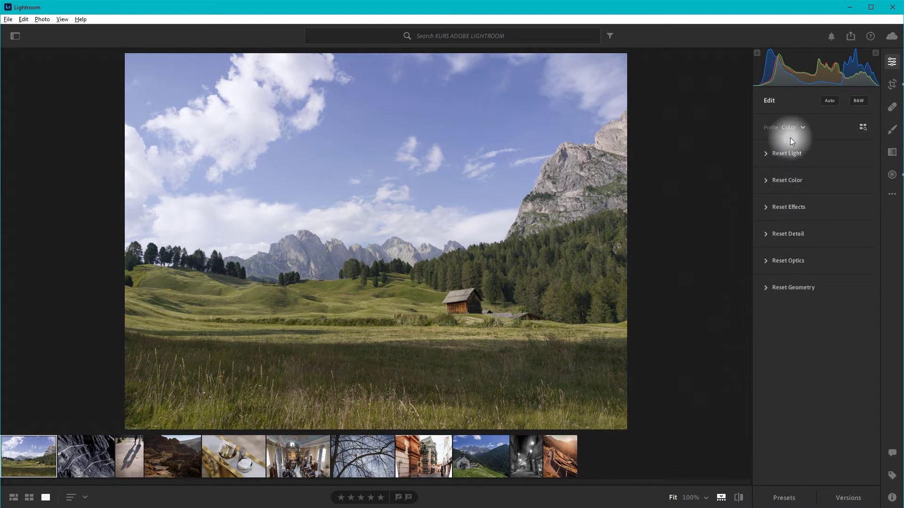
Apply Alphito's Grivola profile and vary its Amount, then try Colle dell'Agnello instead.
{"action": "left_click", "coordinate": [862, 129]}
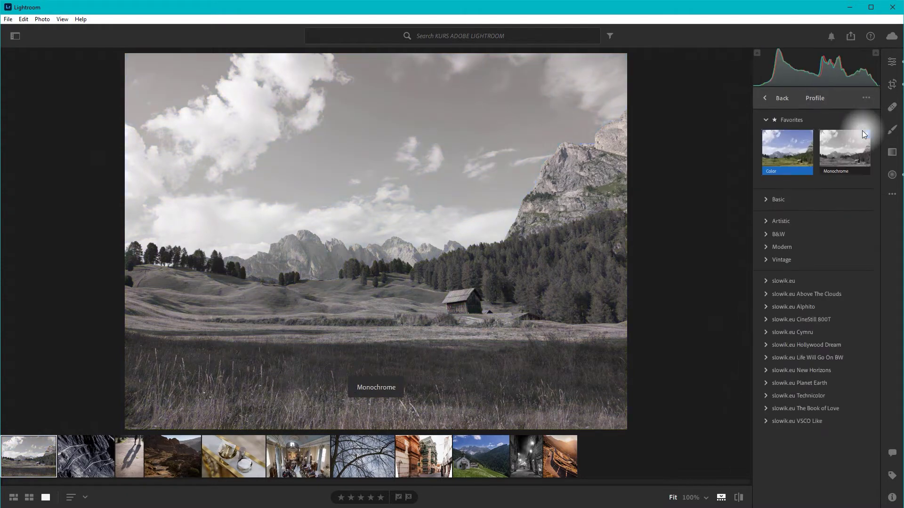
{"action": "left_click", "coordinate": [765, 307]}
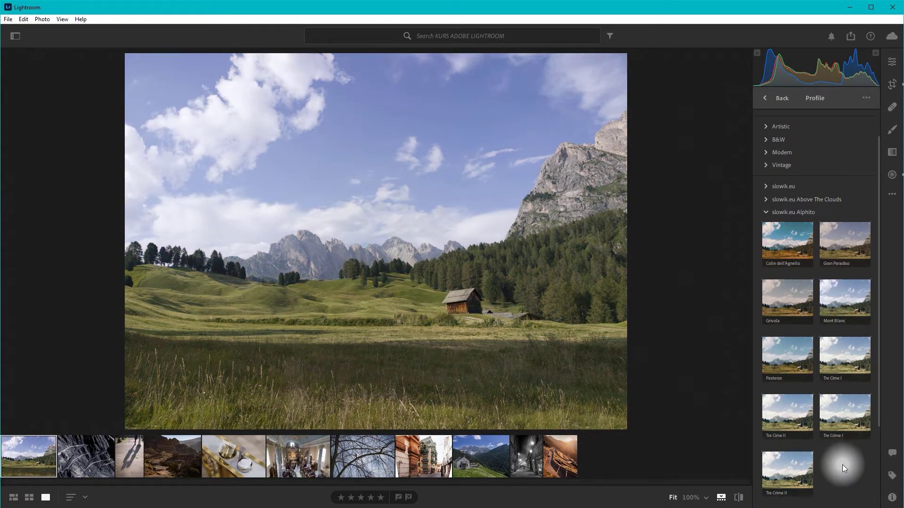
{"action": "mouse_move", "coordinate": [786, 297]}
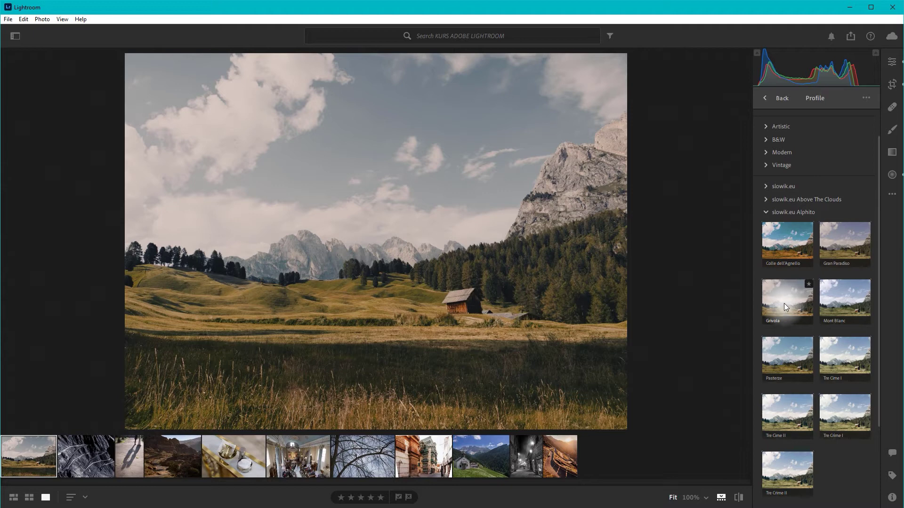
{"action": "left_click", "coordinate": [784, 305]}
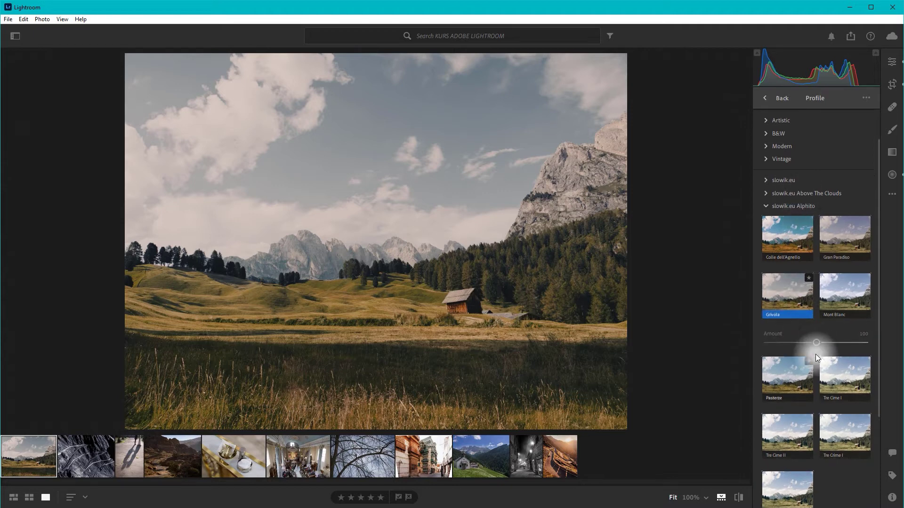
{"action": "mouse_move", "coordinate": [815, 343]}
{"action": "left_mouse_down"}
{"action": "mouse_move", "coordinate": [760, 344]}
{"action": "mouse_move", "coordinate": [806, 346]}
{"action": "left_mouse_up"}
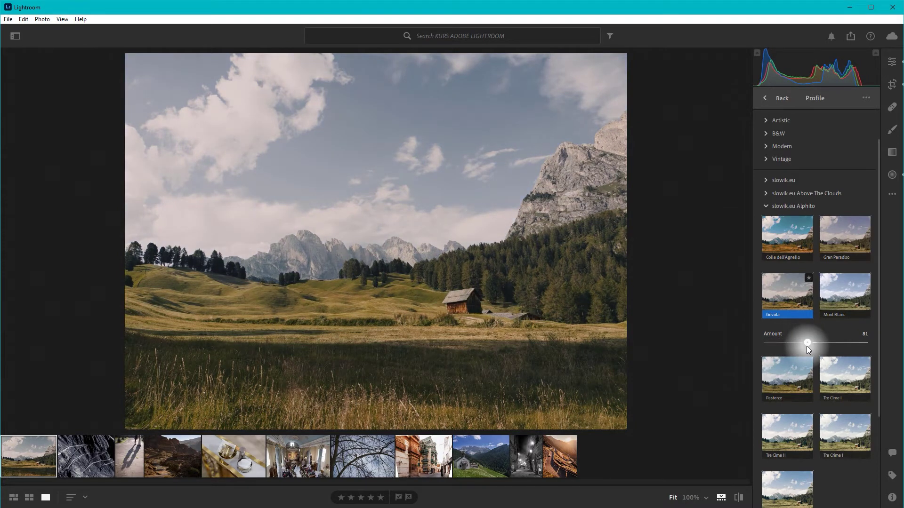
{"action": "mouse_move", "coordinate": [805, 346]}
{"action": "left_mouse_down"}
{"action": "mouse_move", "coordinate": [852, 344]}
{"action": "mouse_move", "coordinate": [815, 341]}
{"action": "left_mouse_up"}
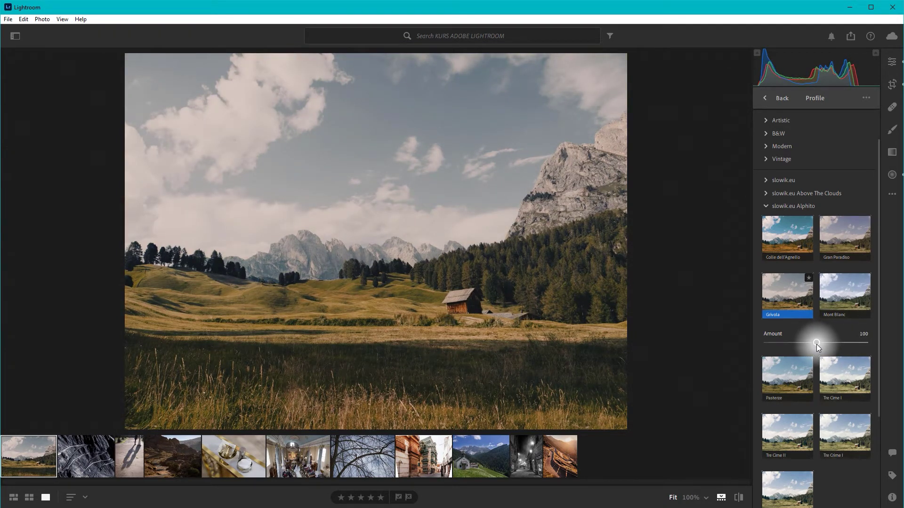
{"action": "left_click_drag", "start_coordinate": [814, 347], "coordinate": [798, 346]}
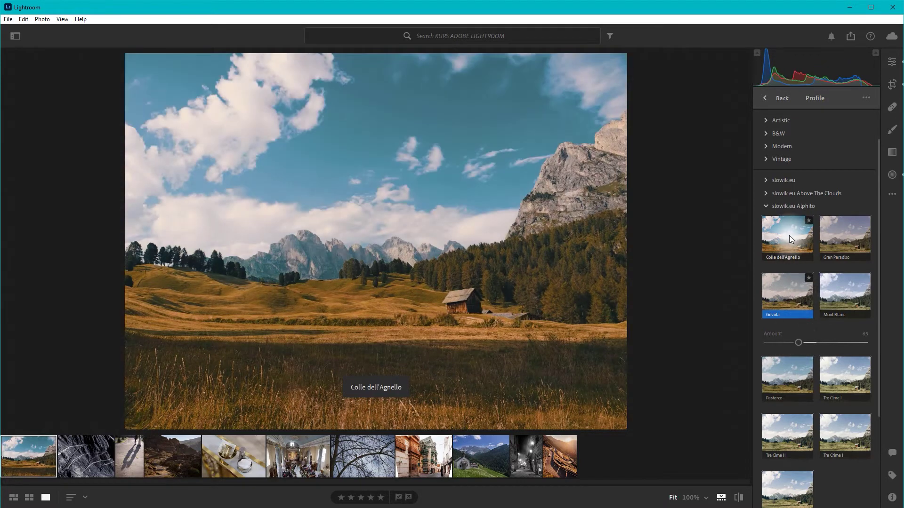
{"action": "left_click", "coordinate": [788, 235]}
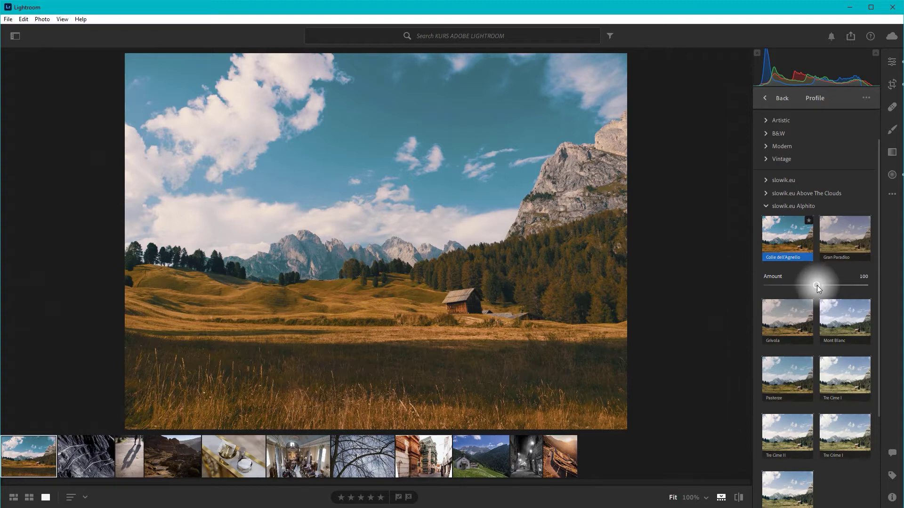
Set the Colle dell'Agnello profile Amount to about 50 and close the profile browser.
{"action": "mouse_move", "coordinate": [817, 285]}
{"action": "left_mouse_down"}
{"action": "mouse_move", "coordinate": [781, 286]}
{"action": "mouse_move", "coordinate": [789, 288]}
{"action": "left_mouse_up"}
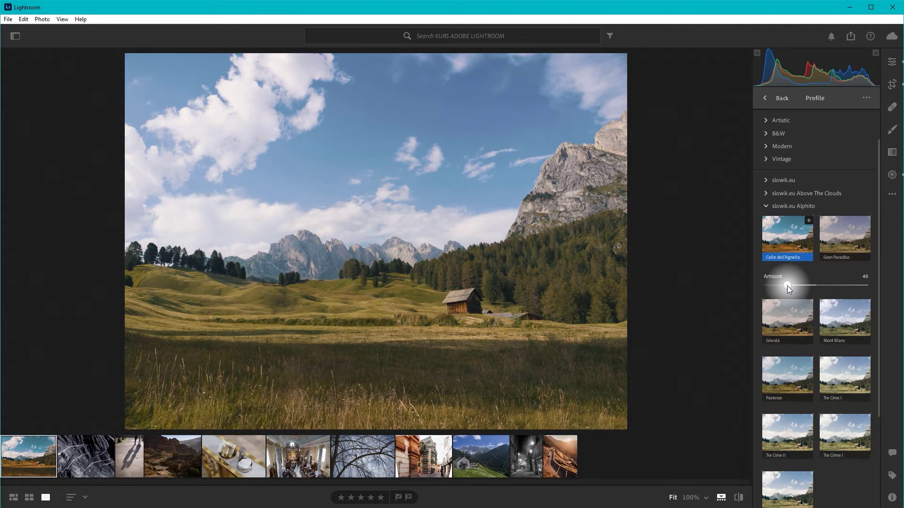
{"action": "left_click_drag", "start_coordinate": [767, 286], "coordinate": [789, 286]}
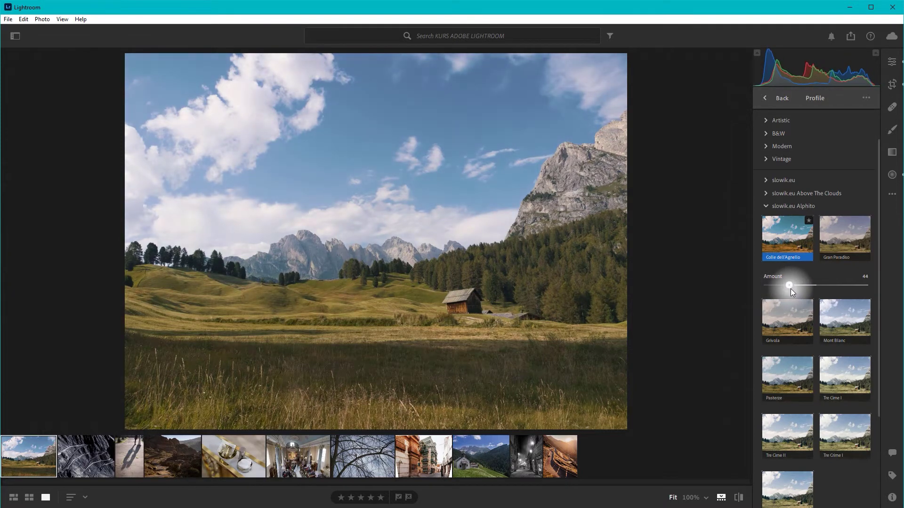
{"action": "left_click_drag", "start_coordinate": [789, 289], "coordinate": [791, 289]}
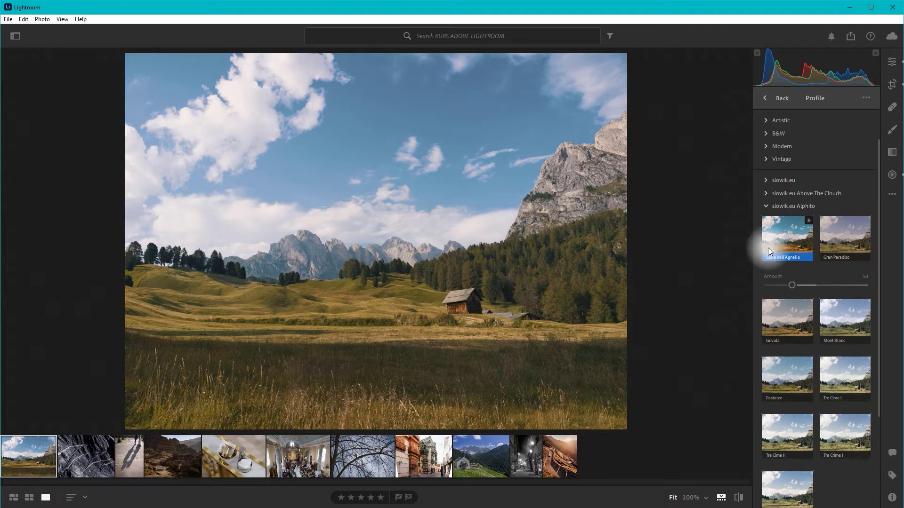
{"action": "left_click", "coordinate": [764, 99]}
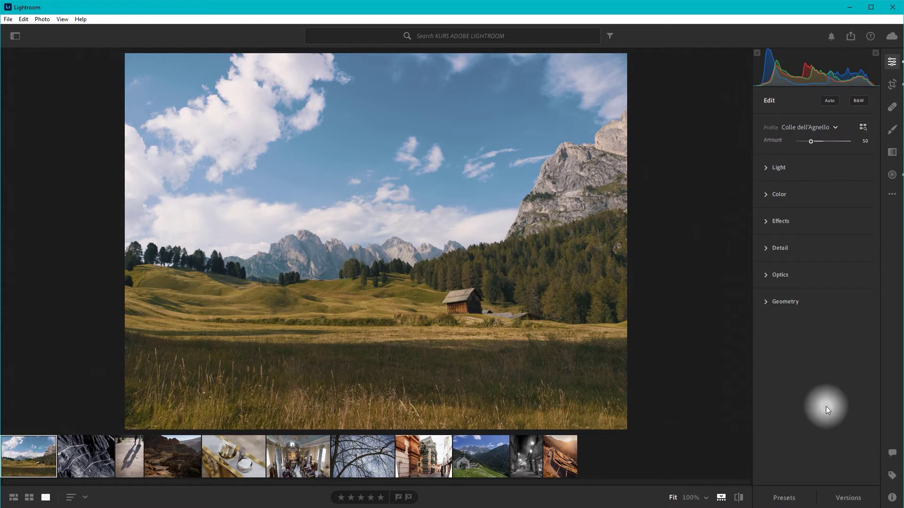
Show the Presets list and undo the profile change, restoring the photo's Color look.
{"action": "left_click", "coordinate": [784, 497]}
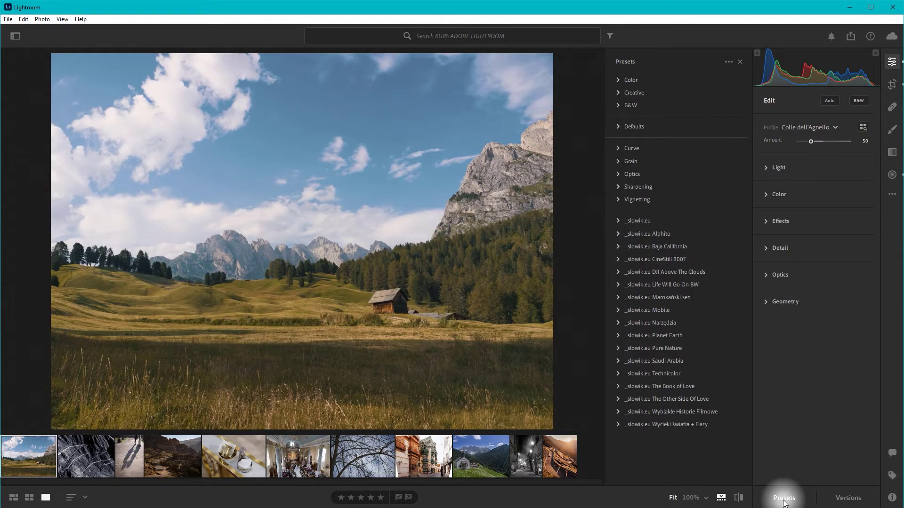
{"action": "key", "text": "ctrl+z"}
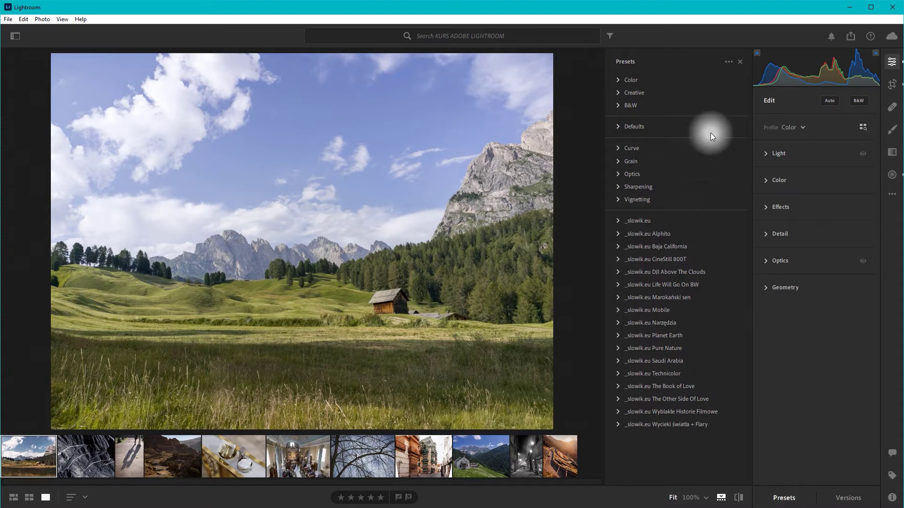
{"action": "left_click", "coordinate": [729, 61]}
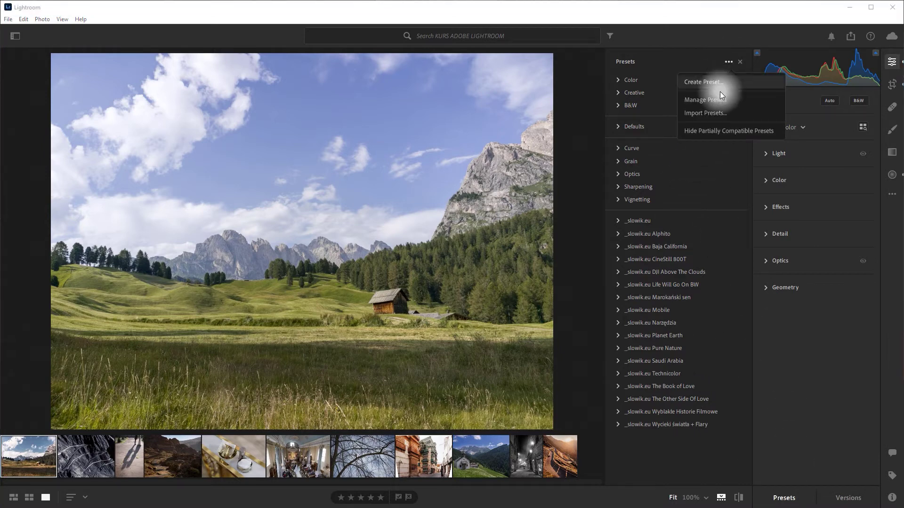
{"action": "left_click", "coordinate": [8, 19]}
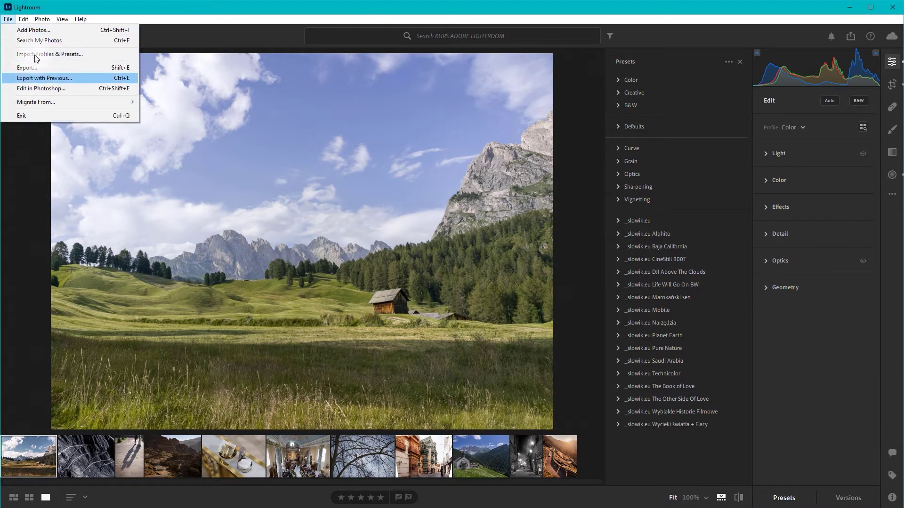
Import all nine XMP presets from the _slowik.eu PRE New Horizons folder.
{"action": "left_click", "coordinate": [36, 55]}
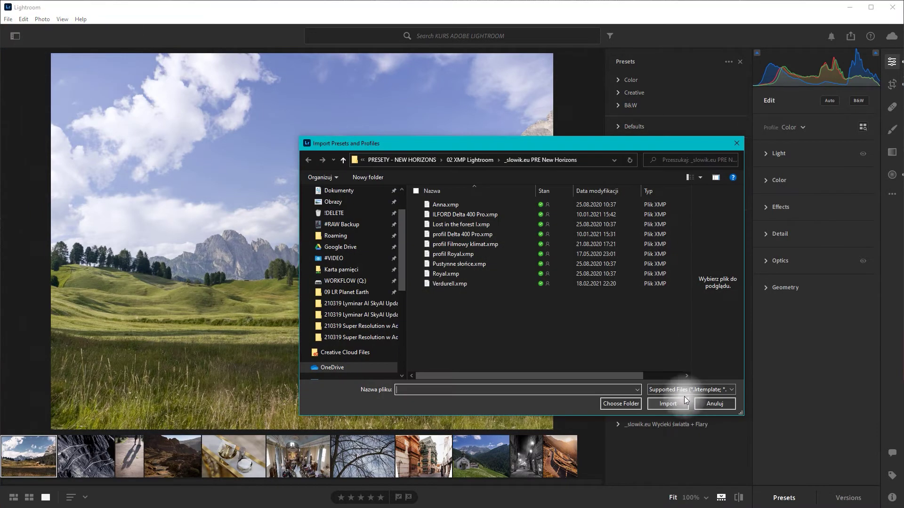
{"action": "left_click", "coordinate": [458, 161]}
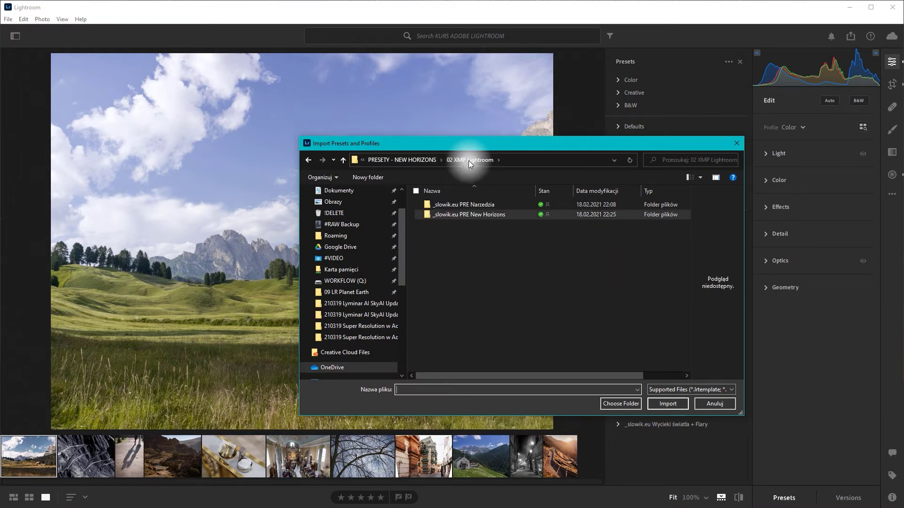
{"action": "double_click", "coordinate": [487, 203]}
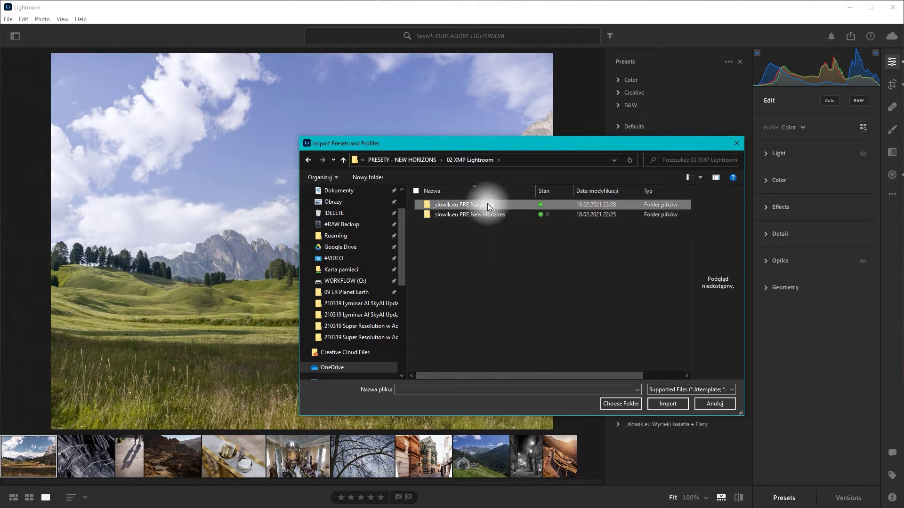
{"action": "left_click", "coordinate": [480, 161]}
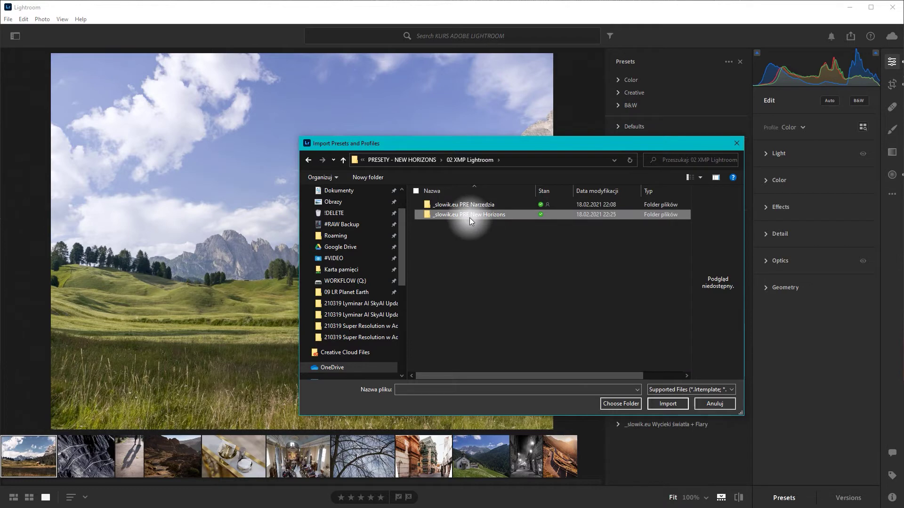
{"action": "double_click", "coordinate": [469, 215]}
{"action": "left_click", "coordinate": [462, 203]}
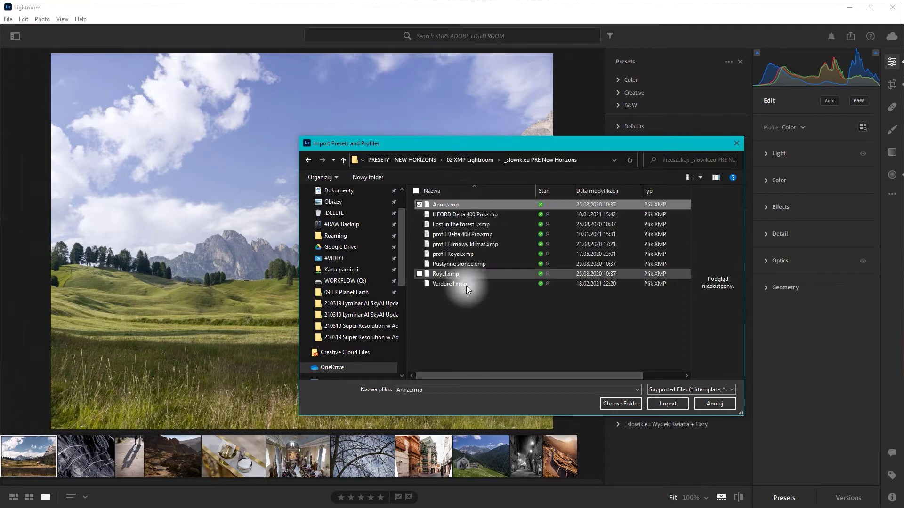
{"action": "left_click", "coordinate": [466, 284], "text": "shift"}
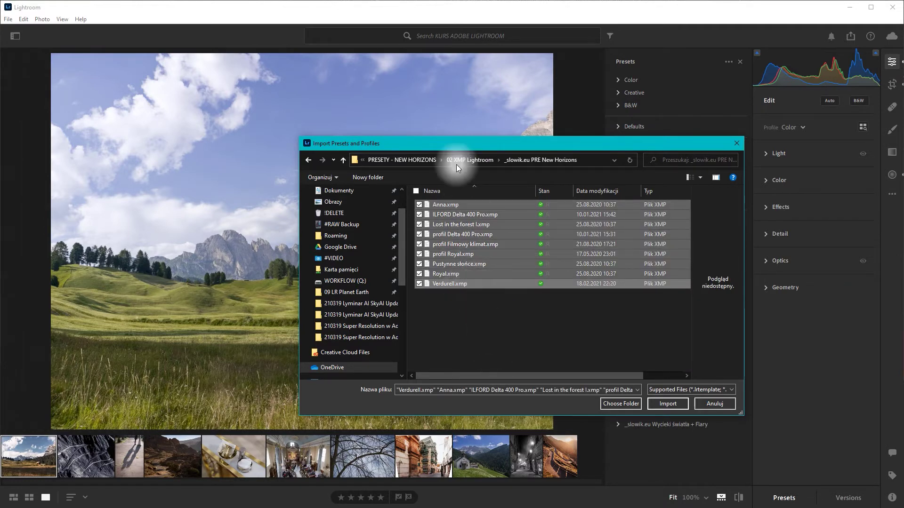
{"action": "left_click", "coordinate": [490, 307]}
{"action": "key", "text": "ctrl+a"}
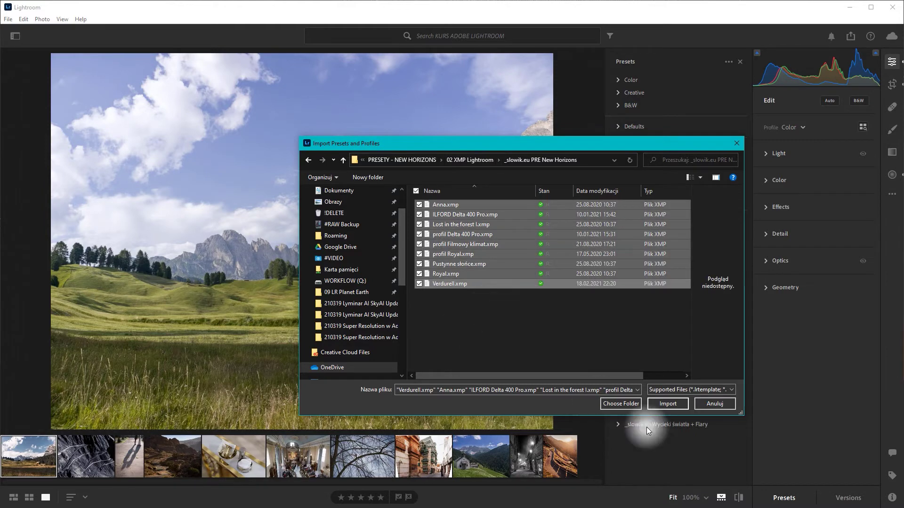
{"action": "left_click", "coordinate": [667, 402]}
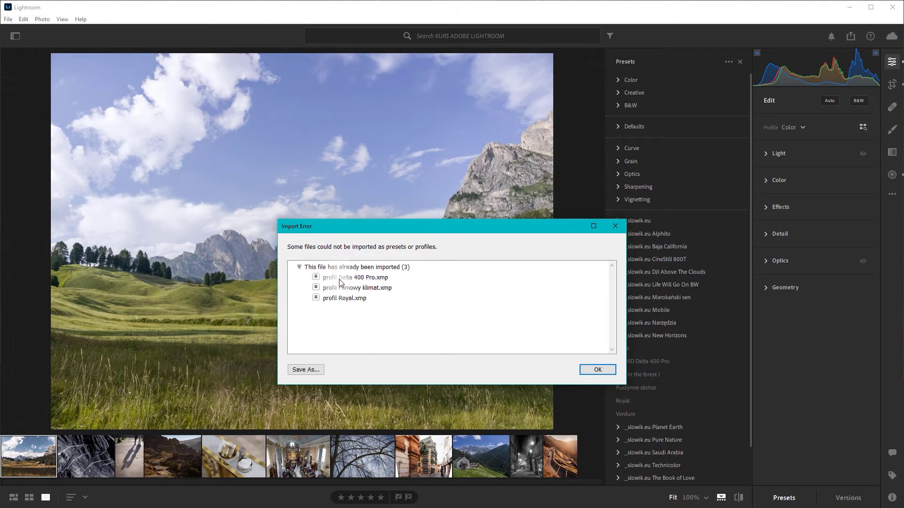
Dismiss the import error notice and close the Presets list.
{"action": "left_click", "coordinate": [597, 370]}
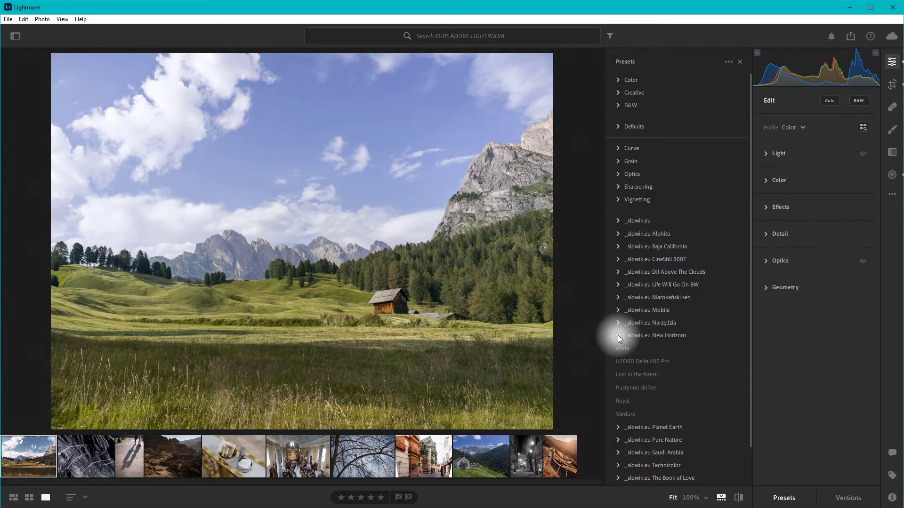
{"action": "left_click", "coordinate": [784, 498]}
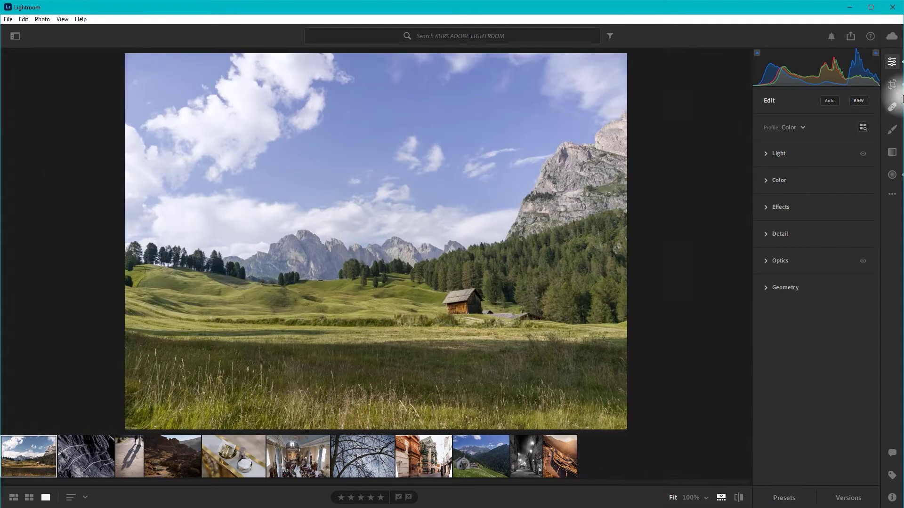
{"action": "left_click", "coordinate": [892, 62]}
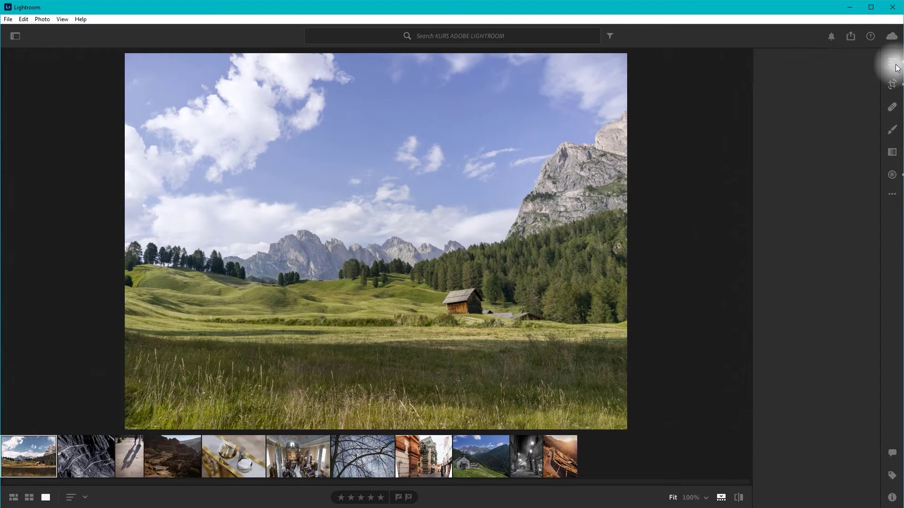
{"action": "left_click", "coordinate": [892, 63]}
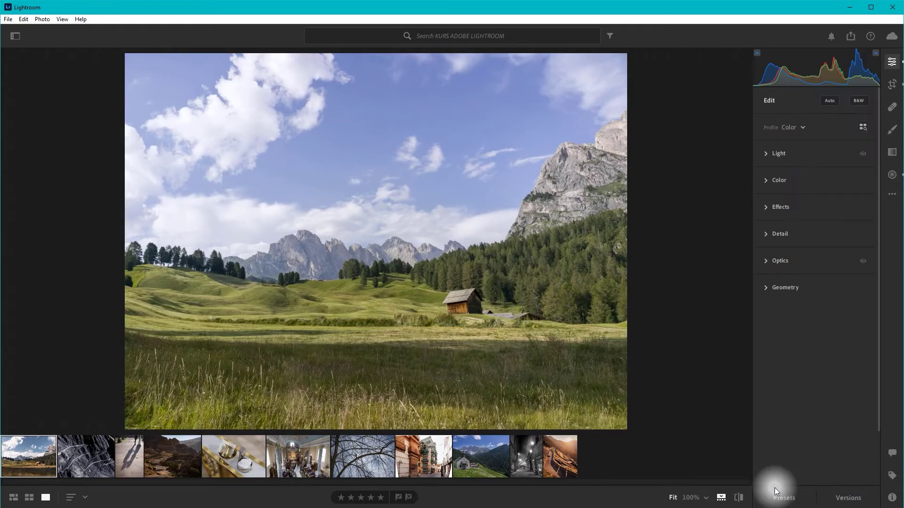
{"action": "left_click", "coordinate": [783, 498]}
{"action": "left_click", "coordinate": [628, 349]}
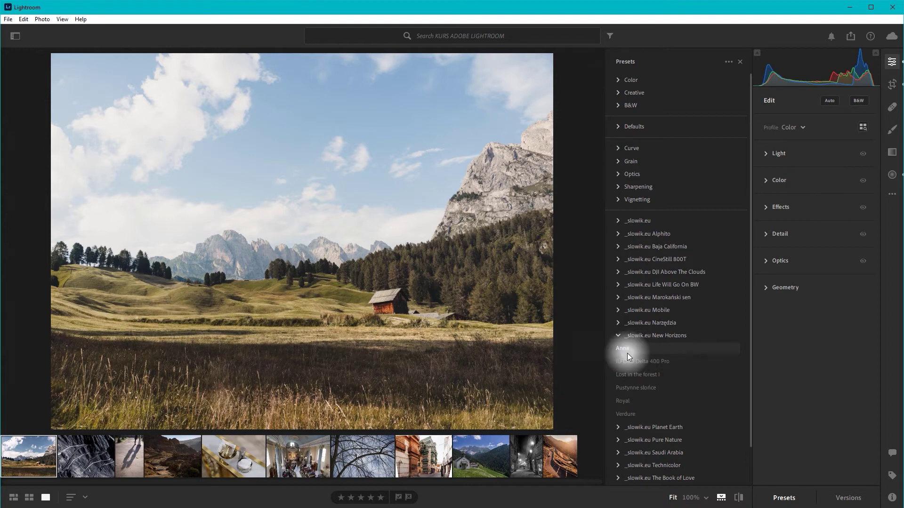
{"action": "left_click", "coordinate": [618, 337]}
{"action": "left_click", "coordinate": [617, 336]}
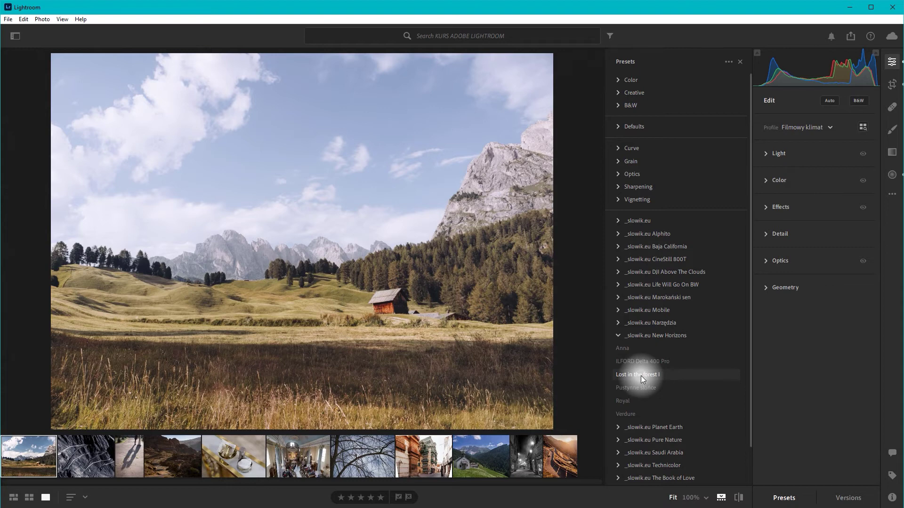
Apply the Lost in the forest I preset and lower Highlights to −65.
{"action": "left_click", "coordinate": [640, 380]}
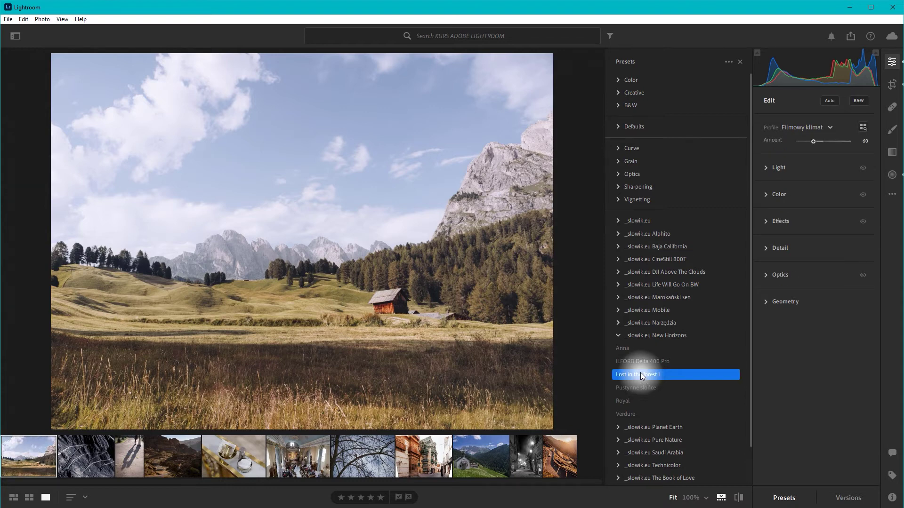
{"action": "left_click", "coordinate": [784, 497]}
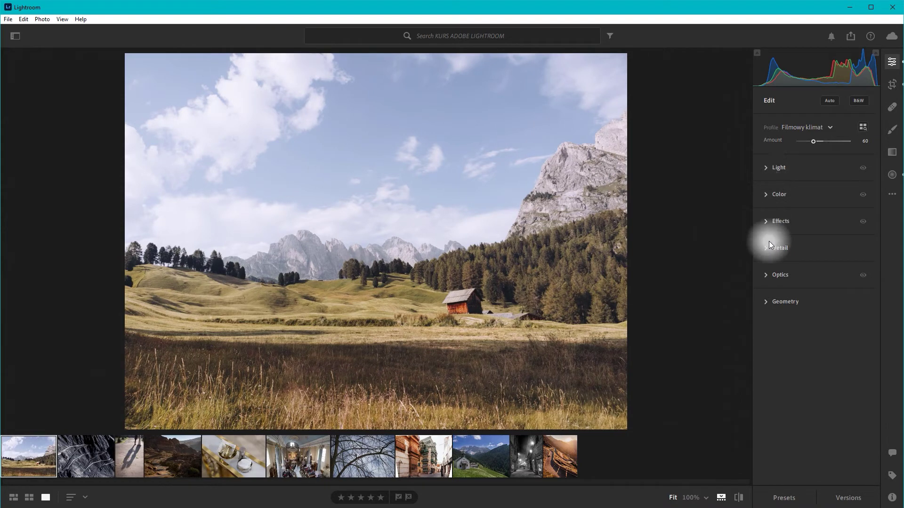
{"action": "left_click", "coordinate": [766, 169]}
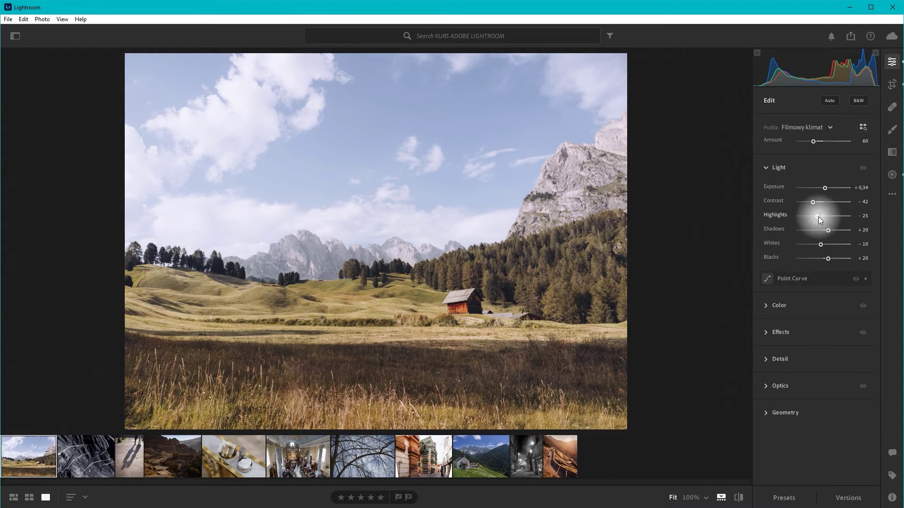
{"action": "left_click_drag", "start_coordinate": [818, 217], "coordinate": [807, 220]}
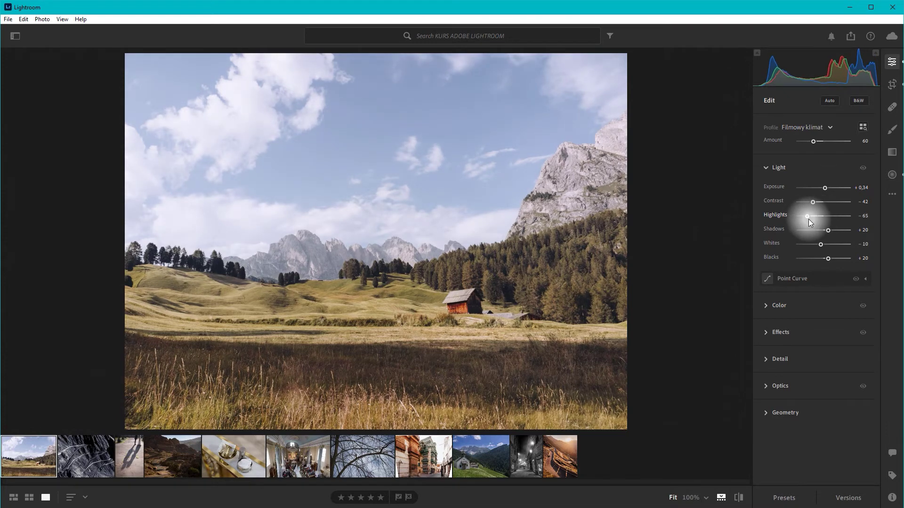
{"action": "left_click", "coordinate": [780, 305]}
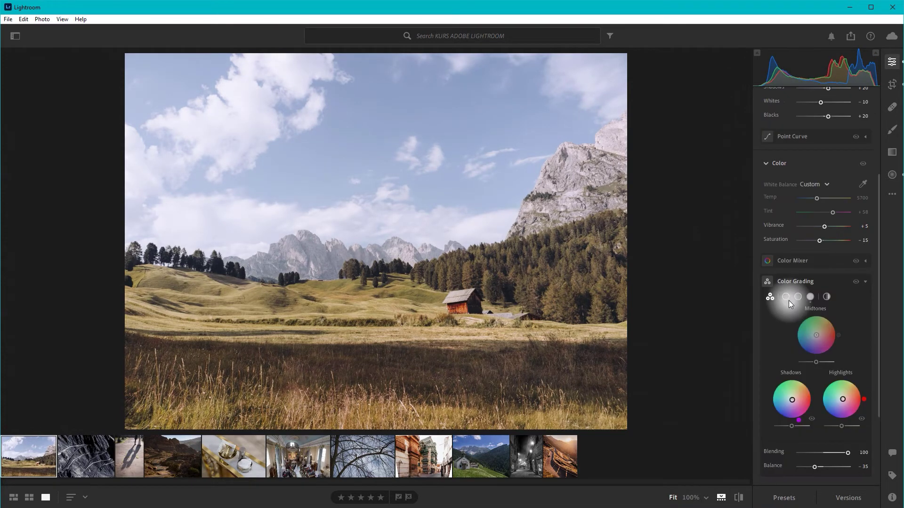
Set the Color Mixer blues to Hue -22, Saturation 0 and Luminance -33.
{"action": "left_click", "coordinate": [791, 265]}
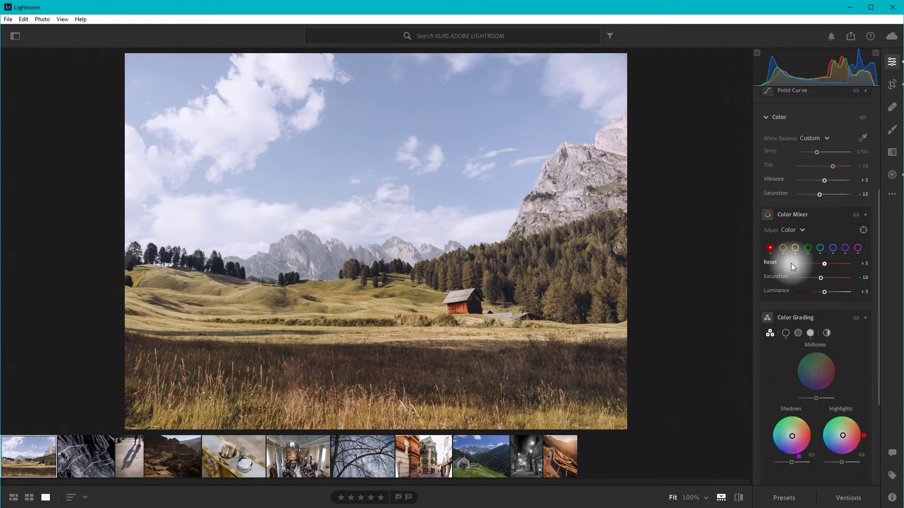
{"action": "left_click", "coordinate": [833, 247]}
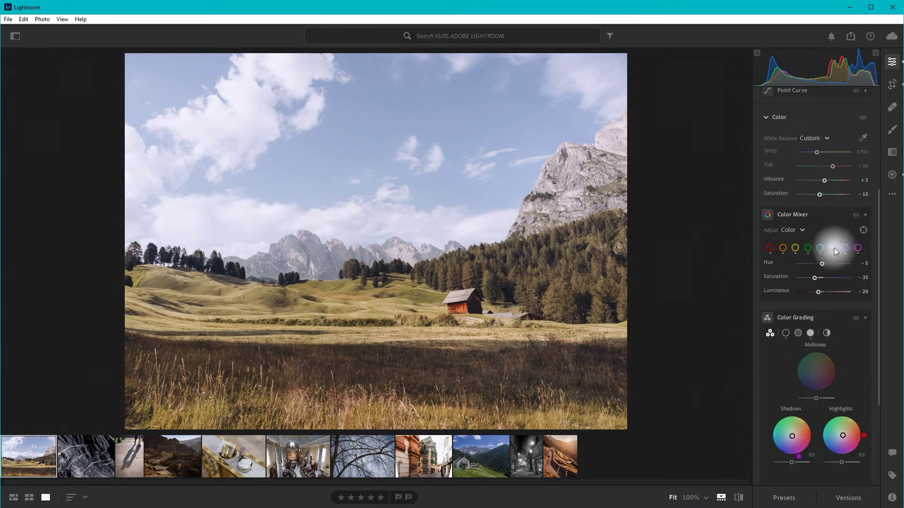
{"action": "double_click", "coordinate": [815, 276]}
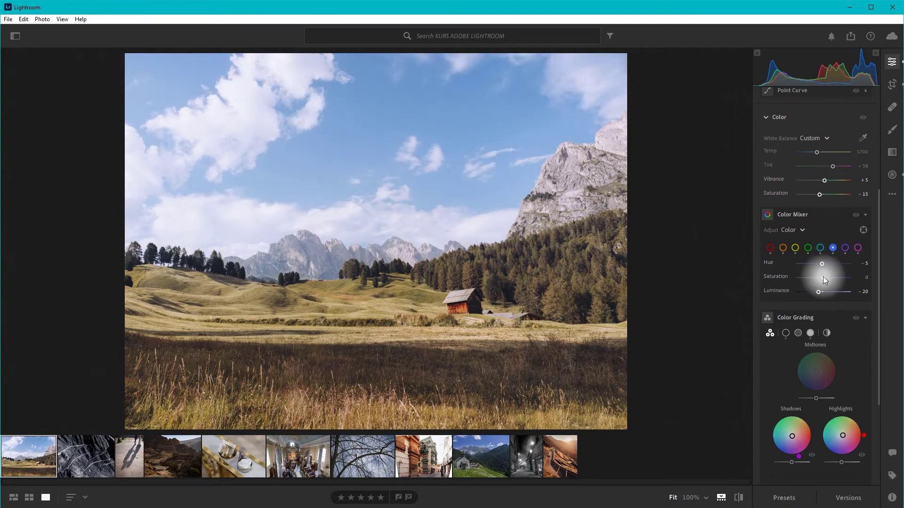
{"action": "left_click_drag", "start_coordinate": [824, 265], "coordinate": [817, 265]}
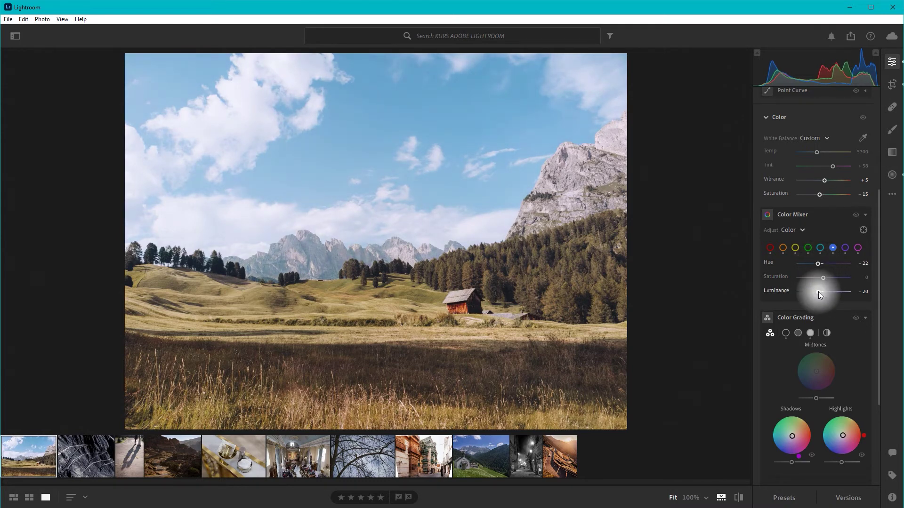
{"action": "left_click_drag", "start_coordinate": [818, 292], "coordinate": [814, 291]}
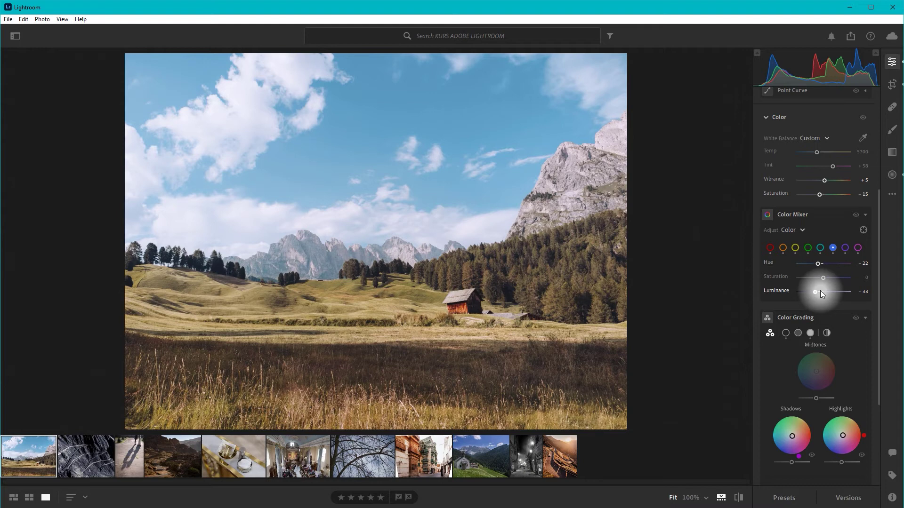
{"action": "scroll", "coordinate": [820, 290], "scroll_direction": "down", "scroll_amount": 3}
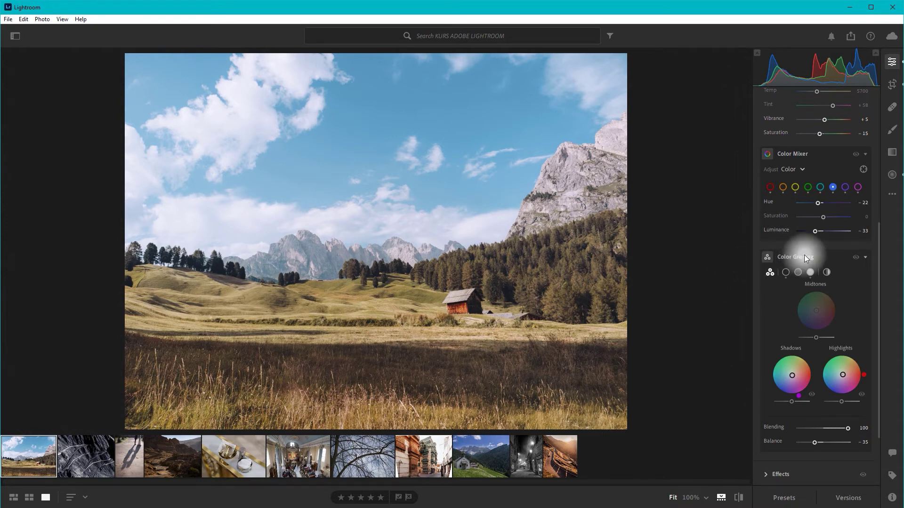
{"action": "scroll", "coordinate": [806, 252], "scroll_direction": "down", "scroll_amount": 2}
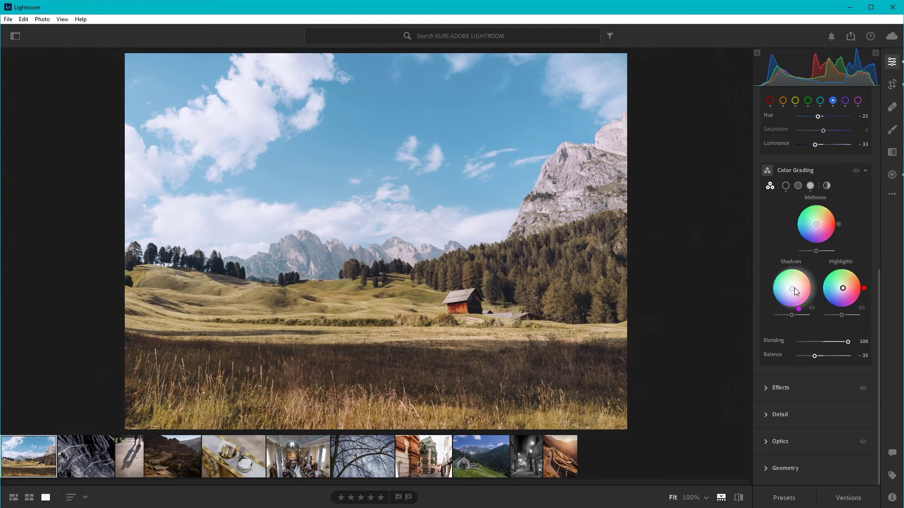
Tint the Color Grading shadows toward magenta and raise Effects Texture to +19.
{"action": "left_click_drag", "start_coordinate": [792, 290], "coordinate": [793, 291]}
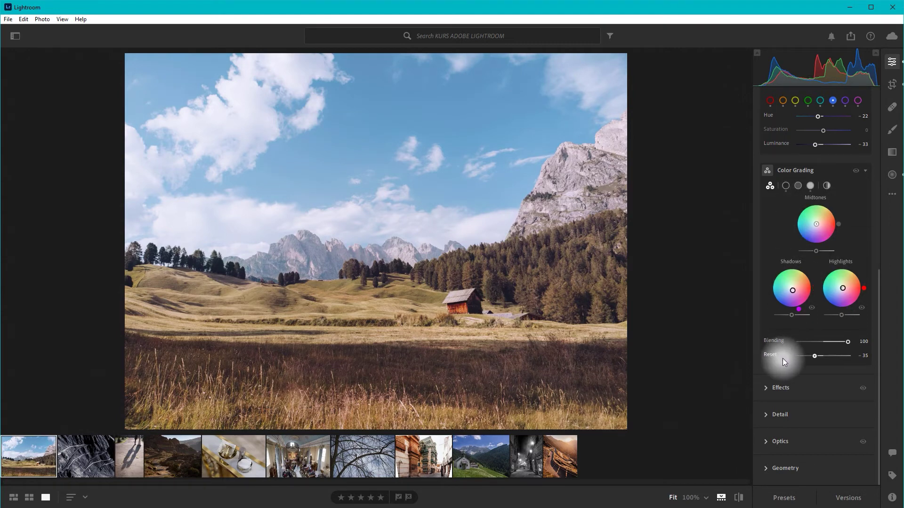
{"action": "left_click", "coordinate": [765, 415]}
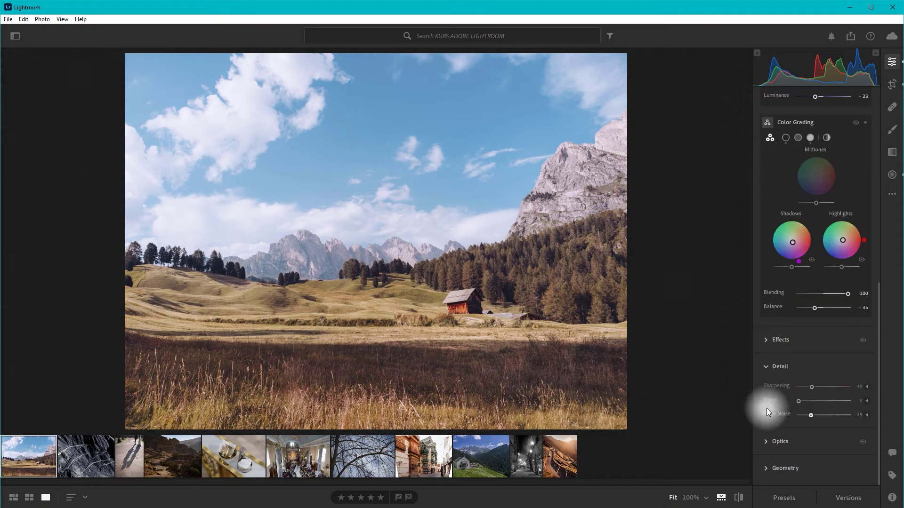
{"action": "left_click", "coordinate": [767, 340]}
{"action": "left_click_drag", "start_coordinate": [823, 283], "coordinate": [834, 284]}
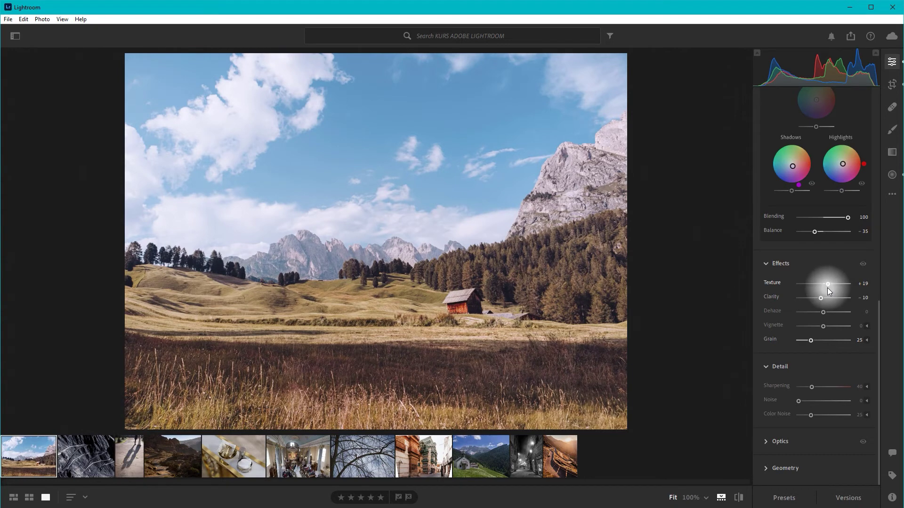
{"action": "scroll", "coordinate": [799, 292], "scroll_direction": "up", "scroll_amount": 2}
{"action": "scroll", "coordinate": [798, 294], "scroll_direction": "up", "scroll_amount": 5}
Lower global Saturation to -26 and lift Shadows to +33.
{"action": "scroll", "coordinate": [789, 252], "scroll_direction": "up", "scroll_amount": 3}
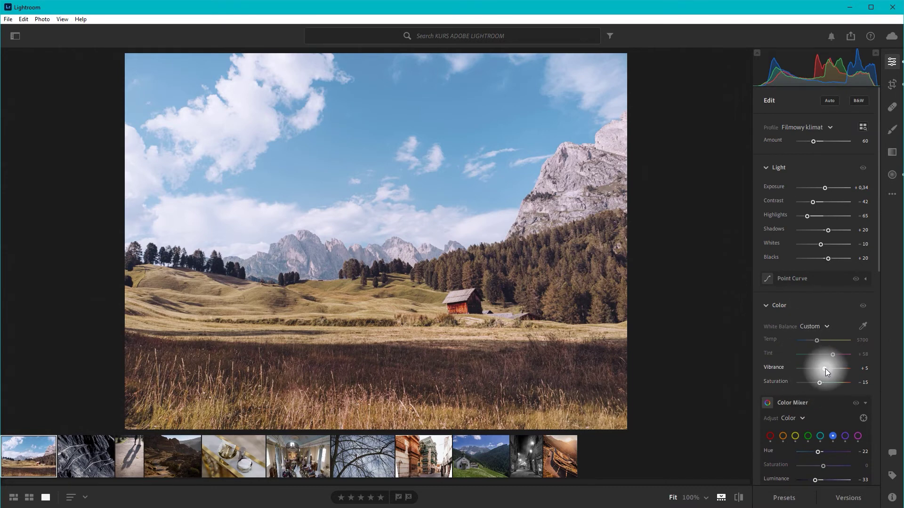
{"action": "left_click_drag", "start_coordinate": [819, 383], "coordinate": [817, 383]}
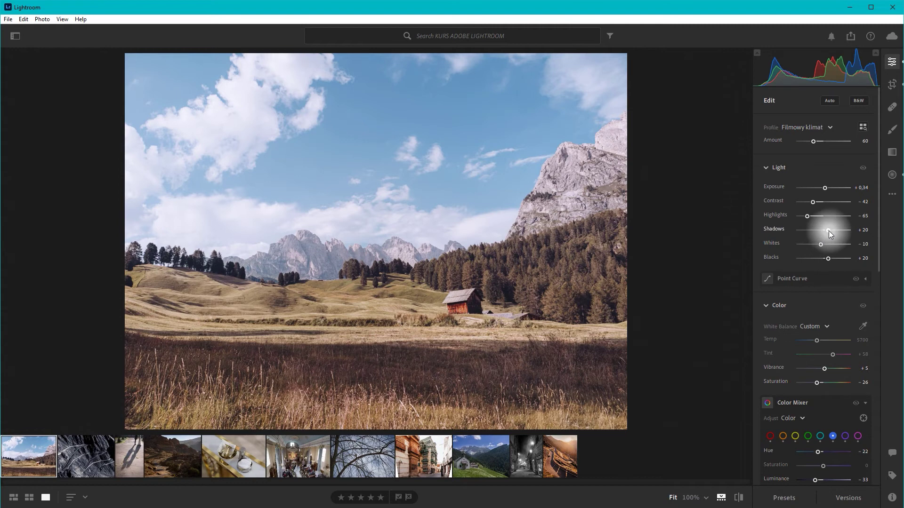
{"action": "left_click_drag", "start_coordinate": [828, 230], "coordinate": [831, 229]}
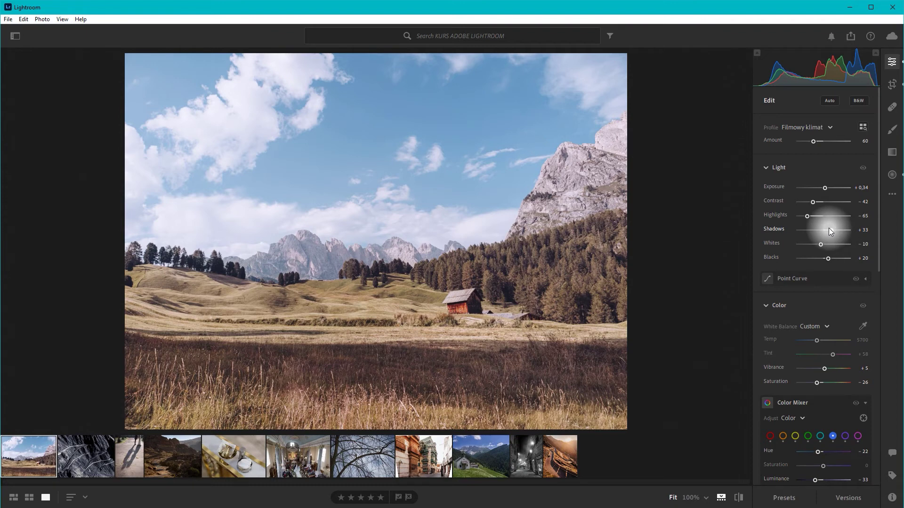
Reopen the presets list with Lost in the forest I selected and show its options menu.
{"action": "left_click", "coordinate": [781, 498]}
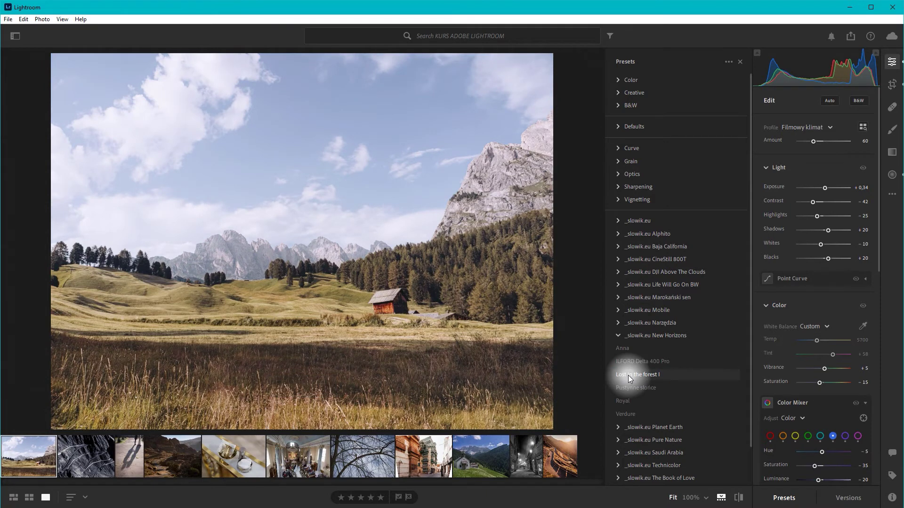
{"action": "left_click", "coordinate": [622, 376]}
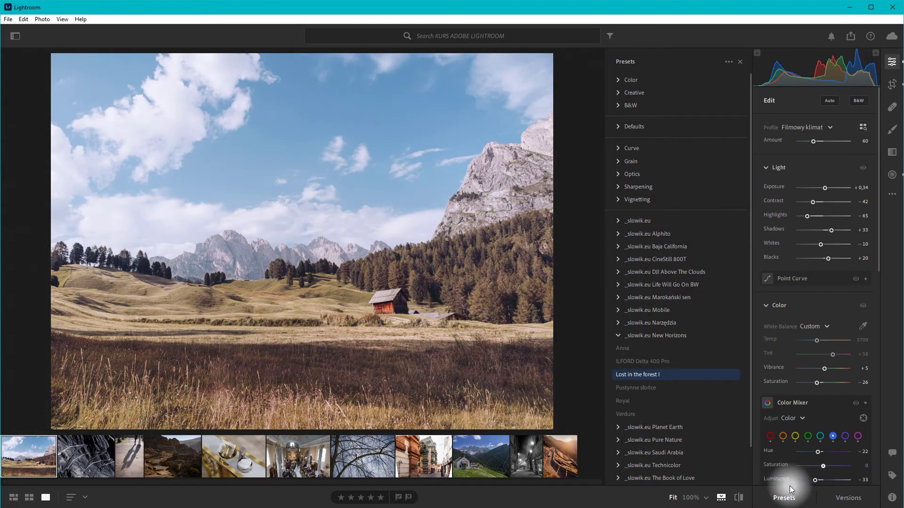
{"action": "left_click", "coordinate": [729, 64]}
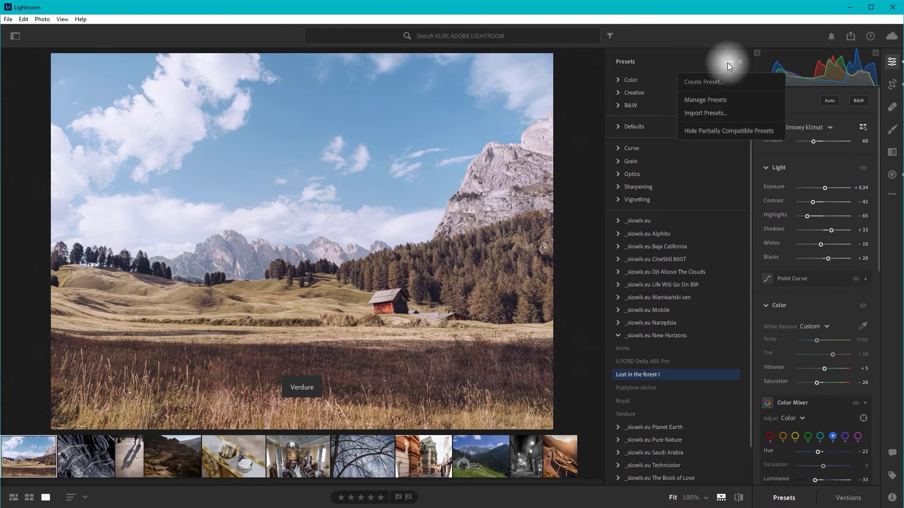
Start a new preset from current settings named 'Lost in the forest I+'.
{"action": "left_click", "coordinate": [723, 84]}
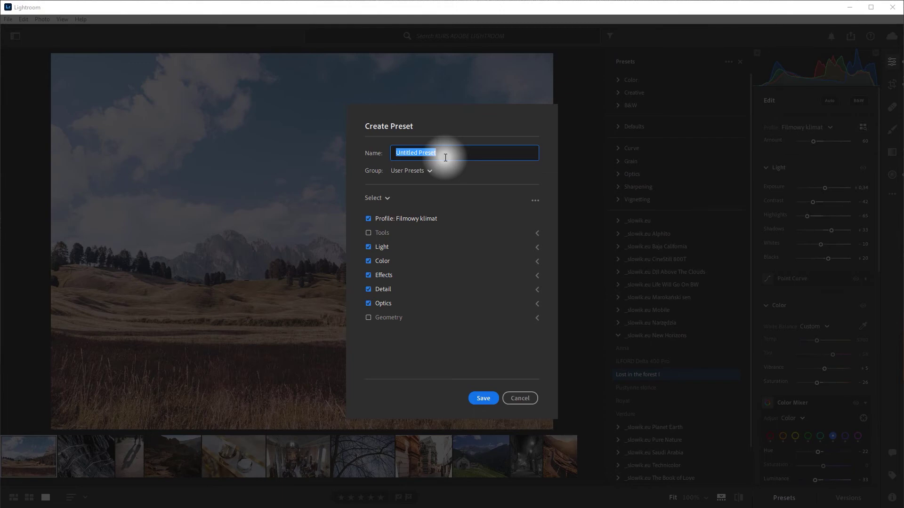
{"action": "type", "text": "Lost in t"}
{"action": "type", "text": "he fores"}
{"action": "type", "text": "t"}
{"action": "type", "text": "-"}
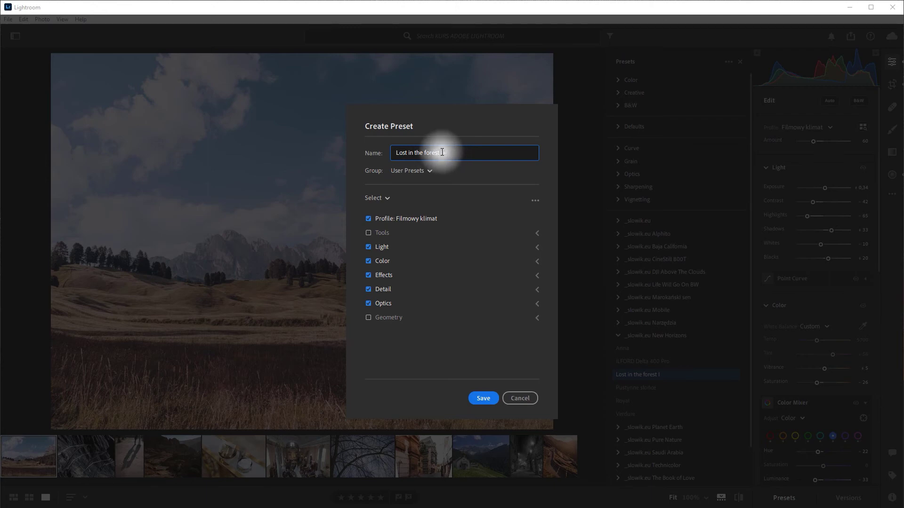
{"action": "key", "text": "BackSpace"}
{"action": "type", "text": "+"}
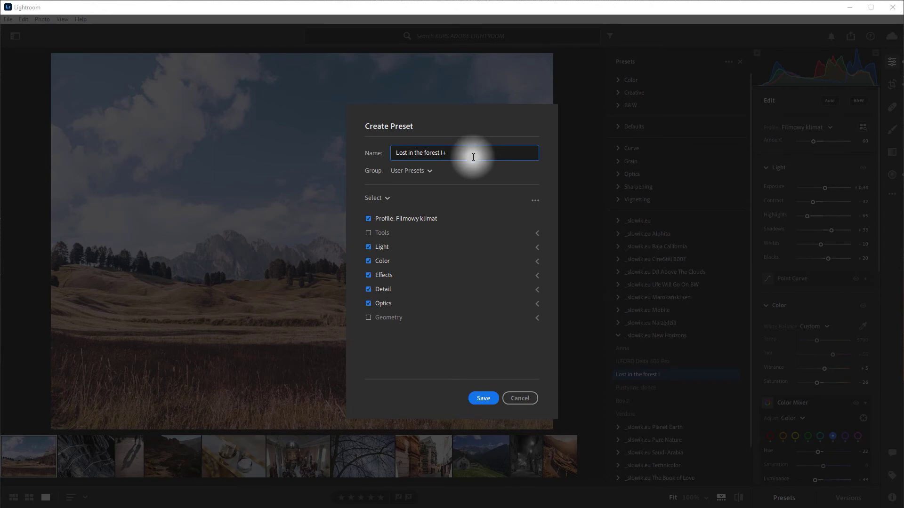
Keep the preset in User Presets, exclude Optics settings, and save it.
{"action": "left_click", "coordinate": [421, 175]}
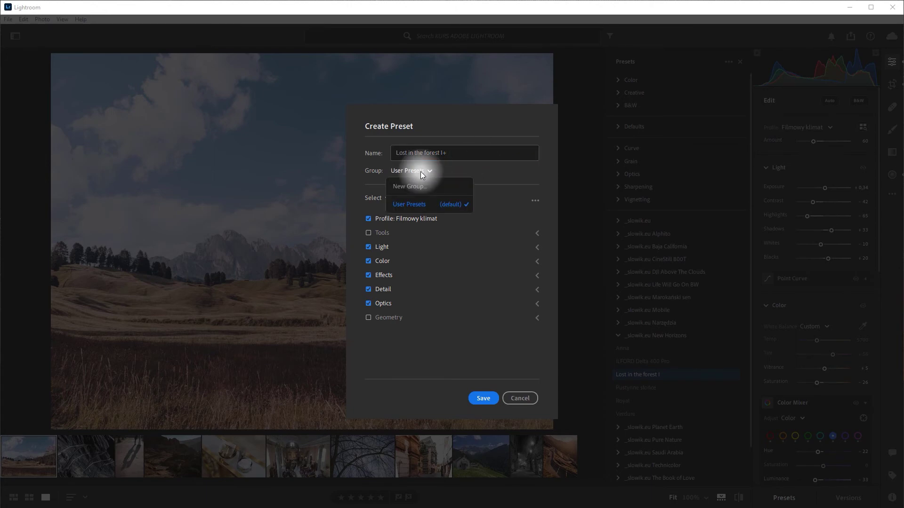
{"action": "left_click", "coordinate": [476, 208]}
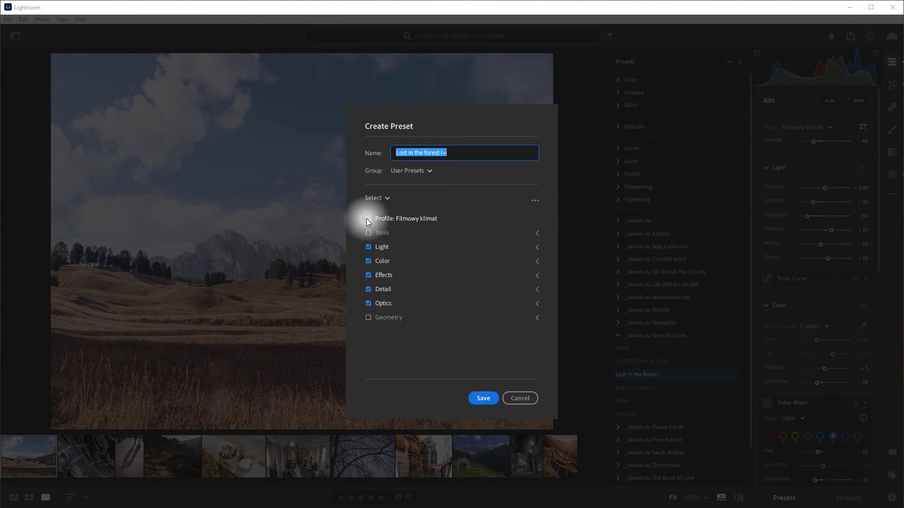
{"action": "left_click", "coordinate": [537, 303]}
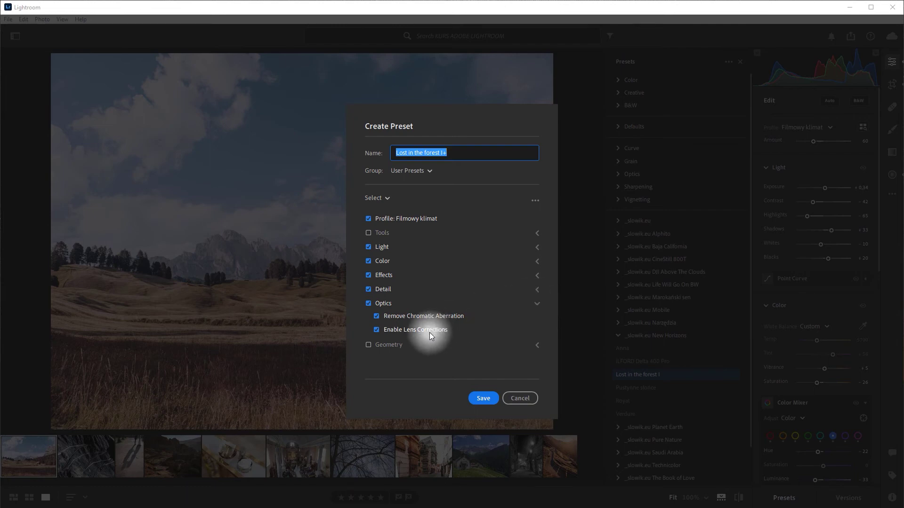
{"action": "left_click", "coordinate": [368, 304]}
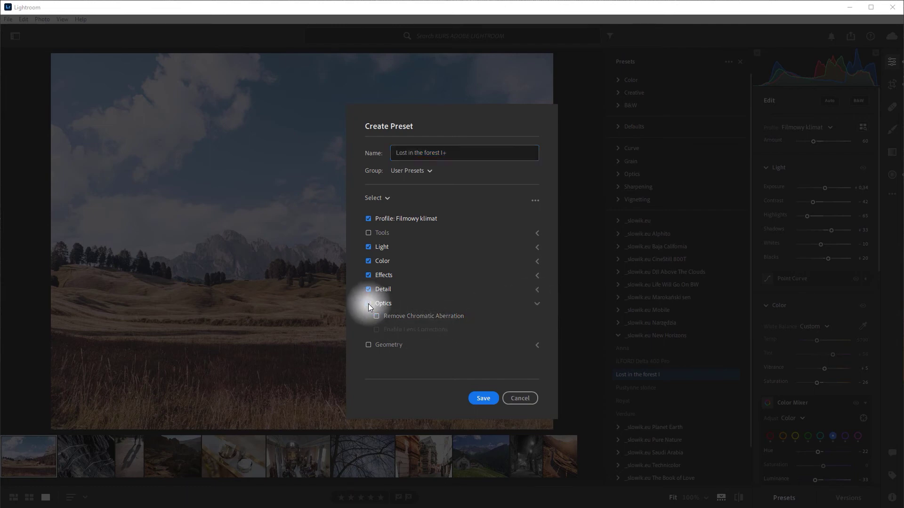
{"action": "left_click", "coordinate": [538, 304]}
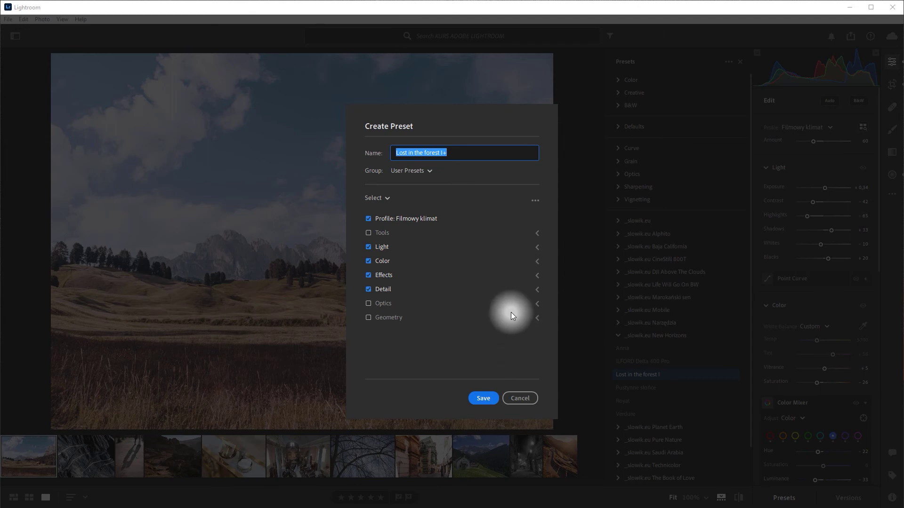
{"action": "left_click", "coordinate": [483, 398]}
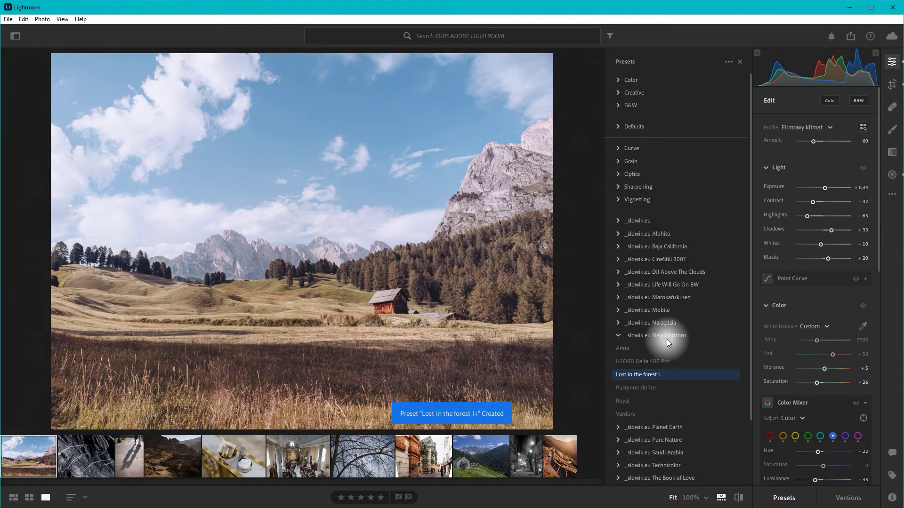
{"action": "scroll", "coordinate": [666, 339], "scroll_direction": "down", "scroll_amount": 3}
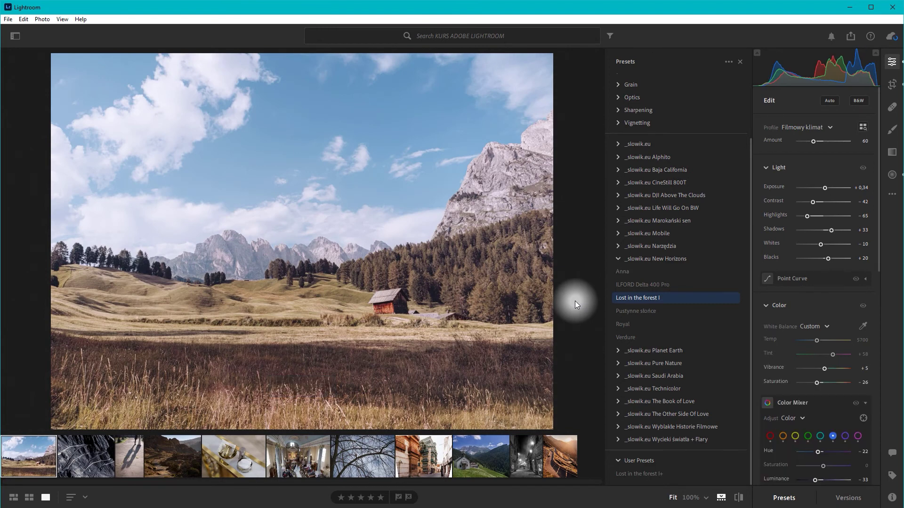
{"action": "left_click", "coordinate": [658, 475]}
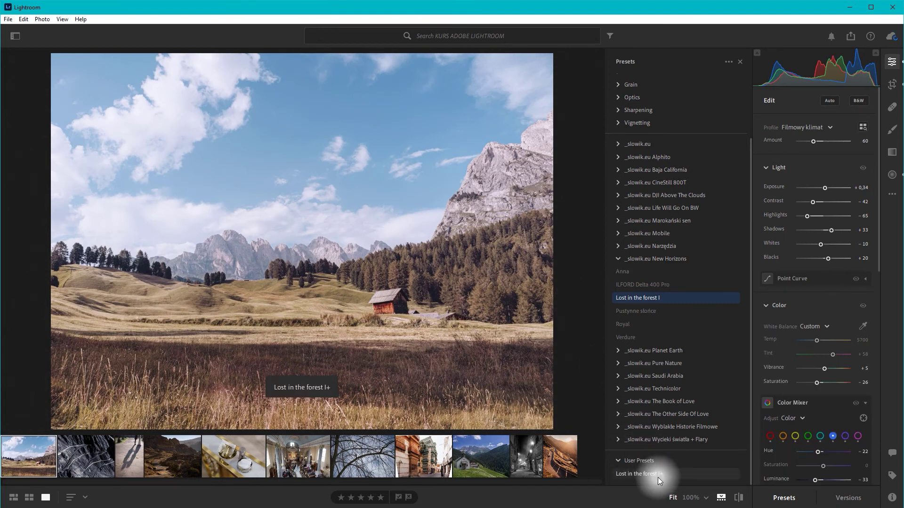